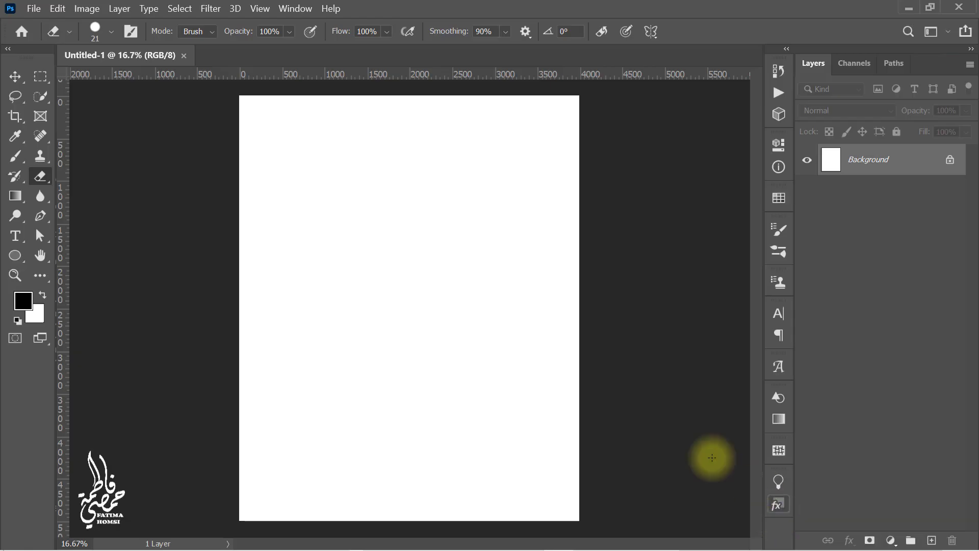
Place the photo of a hand holding a phone onto the blank canvas at full canvas height
key("ctrl+0")
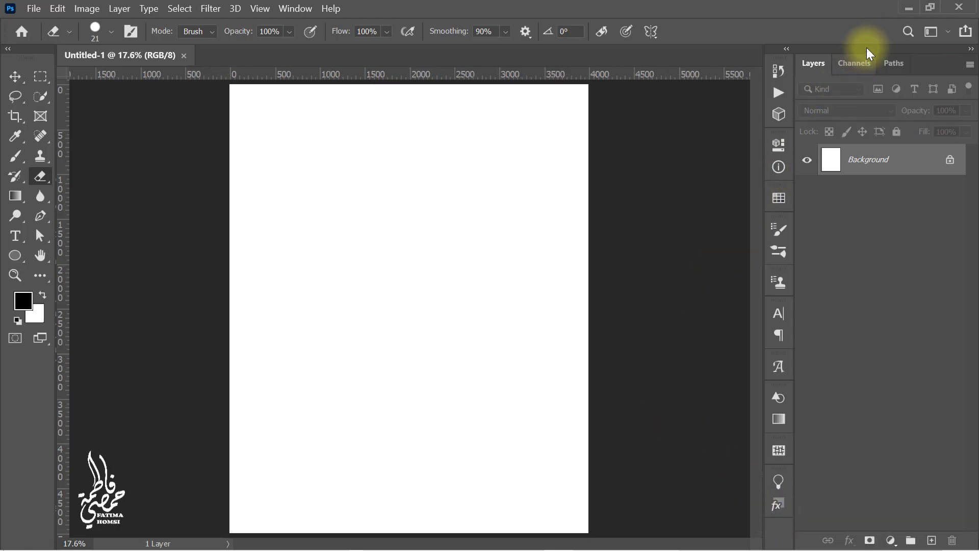
key("x")
left_click(908, 8)
left_click_drag(817, 97, 420, 356)
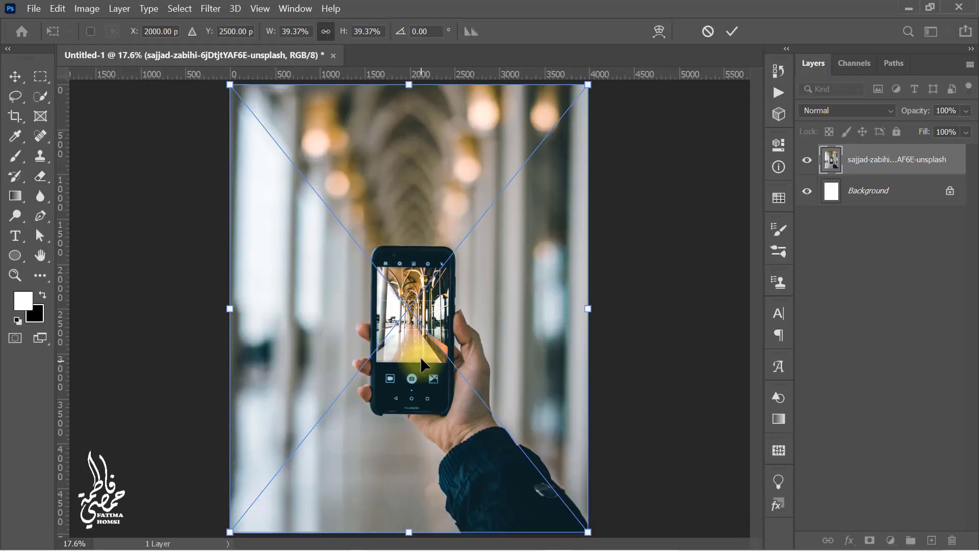
left_click(733, 33)
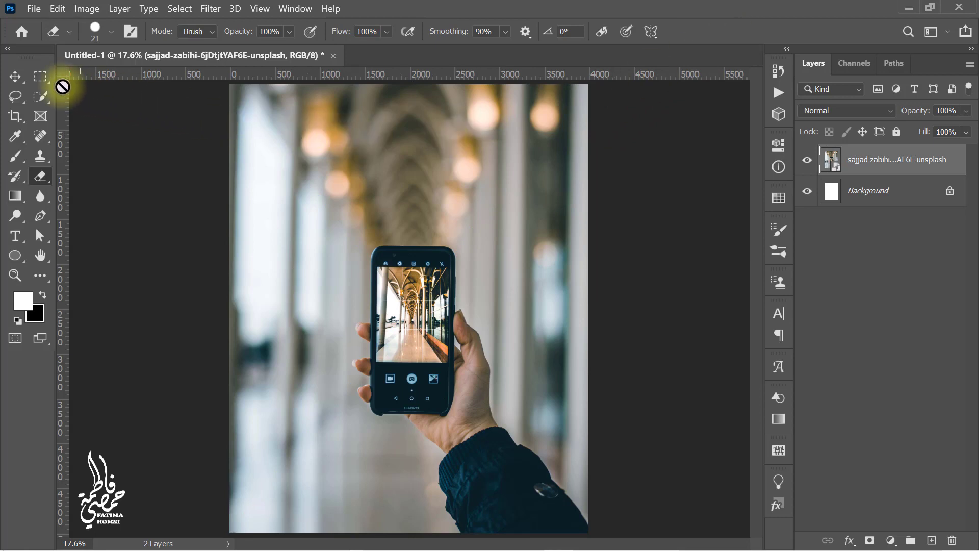
Make a rectangular selection around the phone's display, from the camera icons down to just above the HUAWEI logo
left_click(40, 76)
scroll(420, 336, "up", 5)
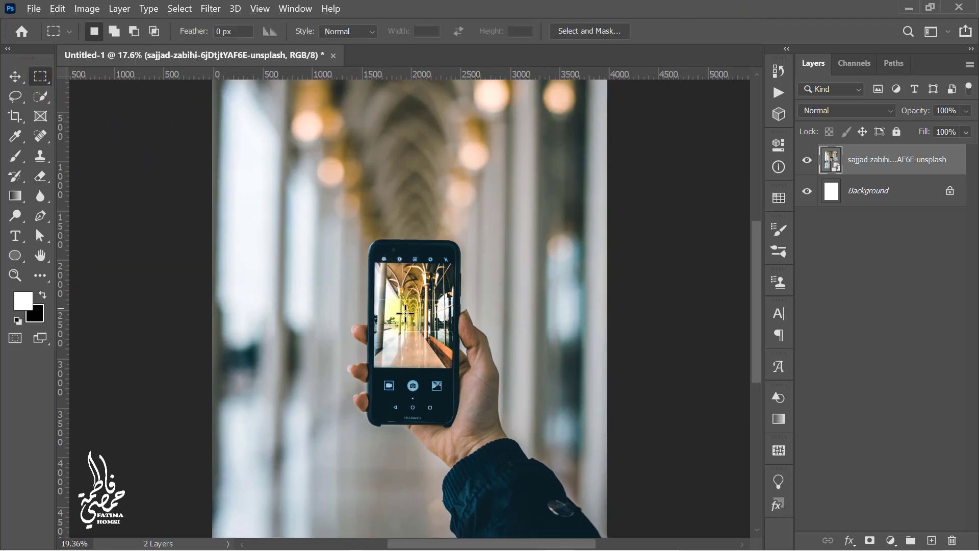
scroll(416, 346, "up", 1)
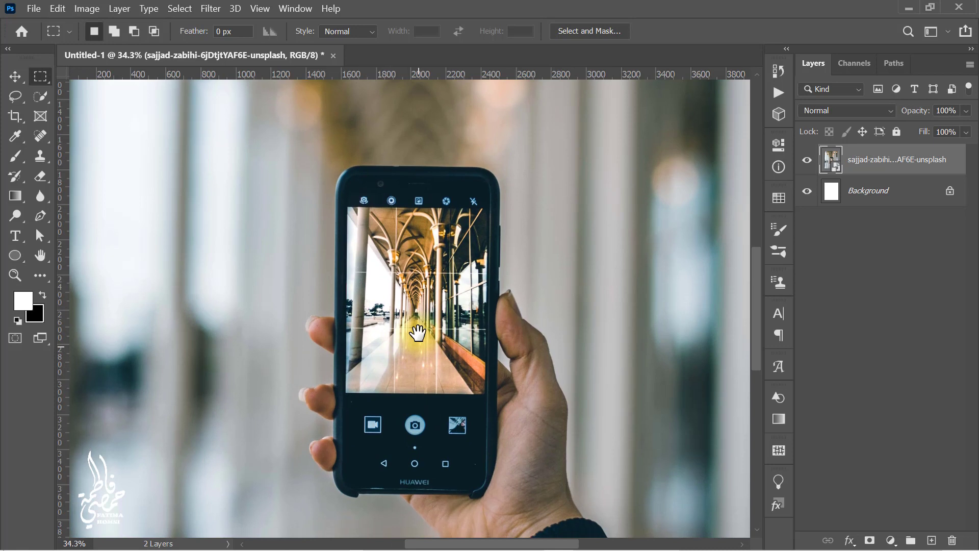
scroll(415, 341, "down", 1)
left_click_drag(345, 175, 481, 462)
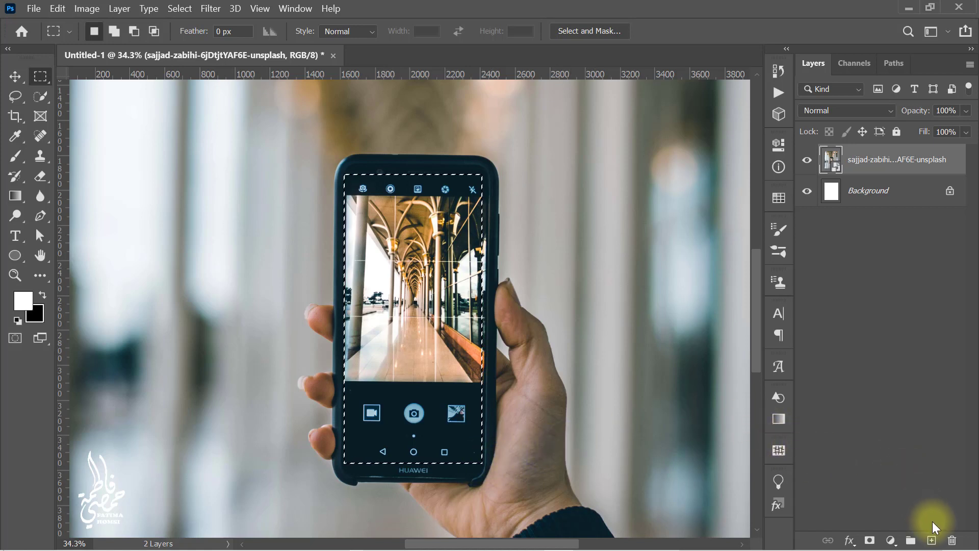
Paint the selected phone display solid black on a new layer and remove the selection
left_click(931, 540)
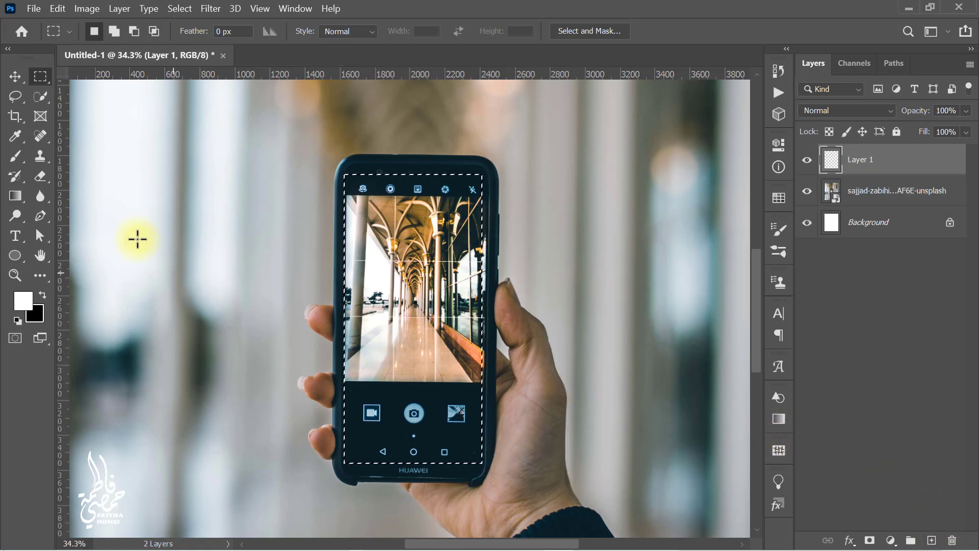
left_click(14, 154)
left_click(43, 295)
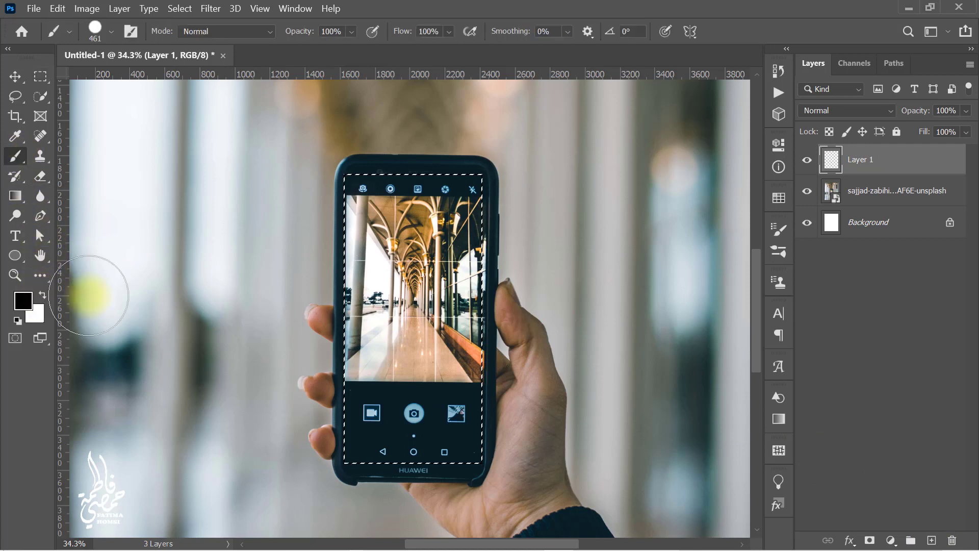
mouse_move(334, 209)
left_mouse_down()
mouse_move(360, 186)
mouse_move(365, 445)
mouse_move(472, 449)
mouse_move(459, 190)
mouse_move(424, 426)
mouse_move(416, 166)
mouse_move(476, 192)
left_mouse_up()
key("ctrl+d")
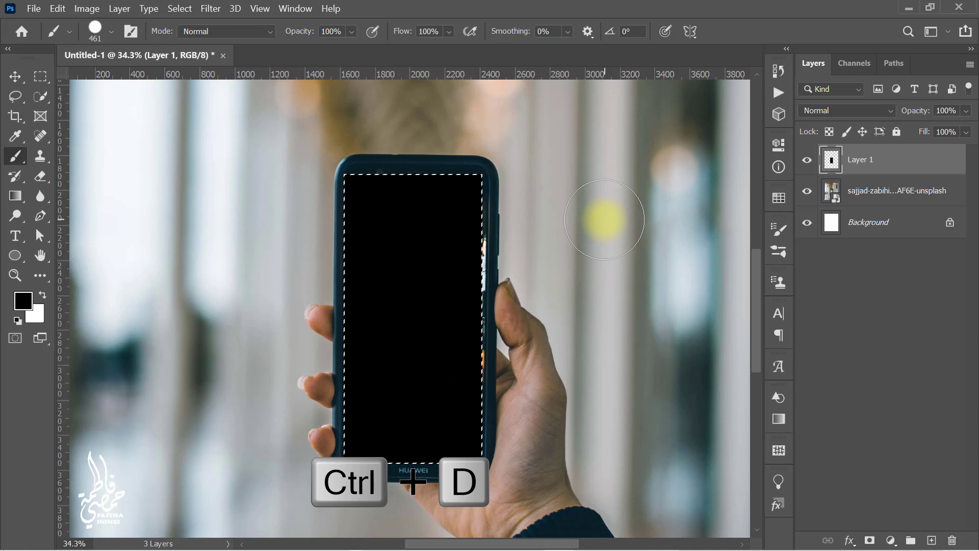
Warp the black rectangle on Layer 1 so its right edge follows the right side of the phone's display
key("ctrl+t")
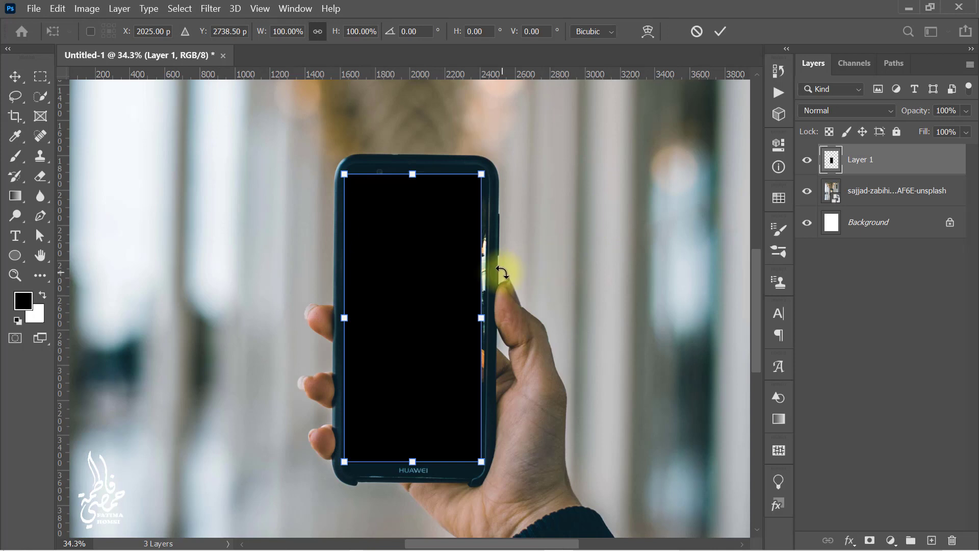
right_click(450, 267)
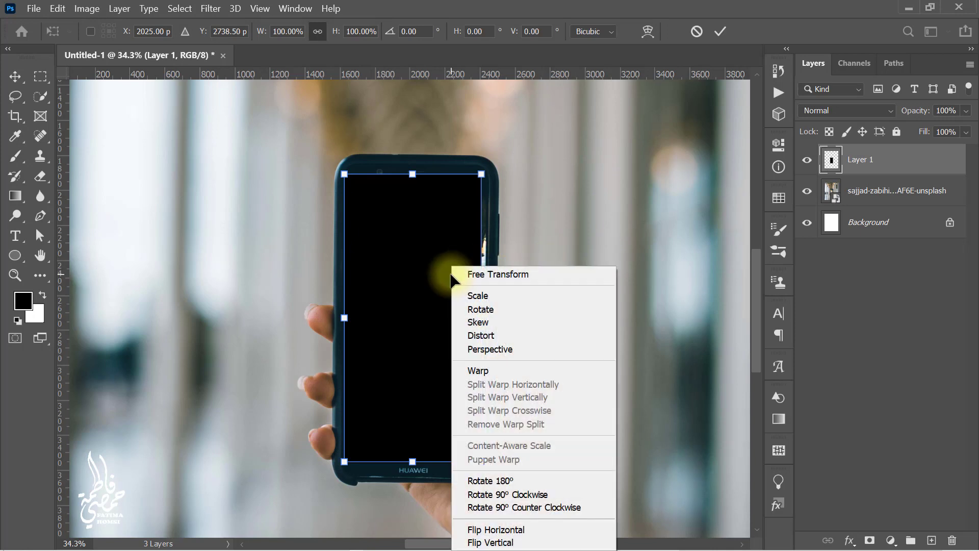
left_click(505, 371)
left_click_drag(483, 173, 493, 176)
left_click_drag(482, 269, 486, 272)
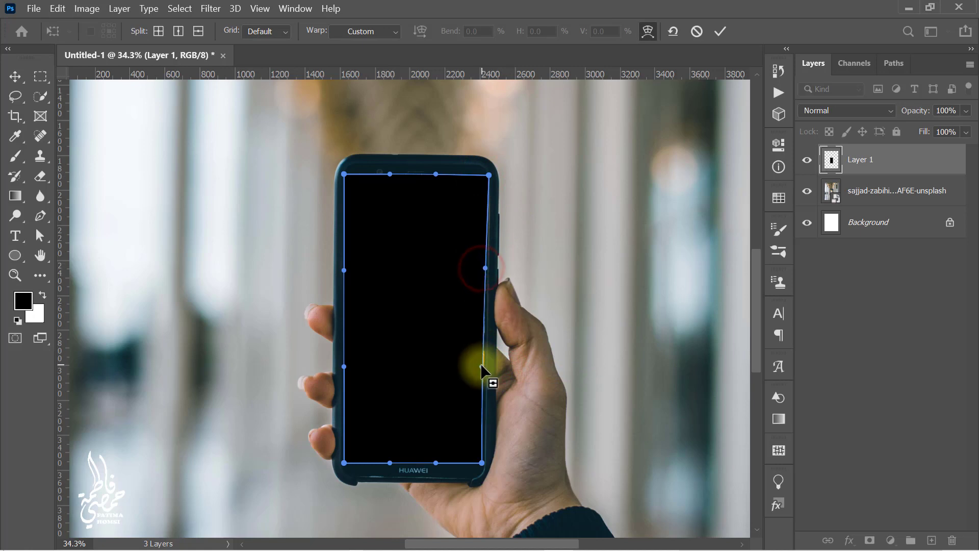
scroll(481, 365, "up", 2)
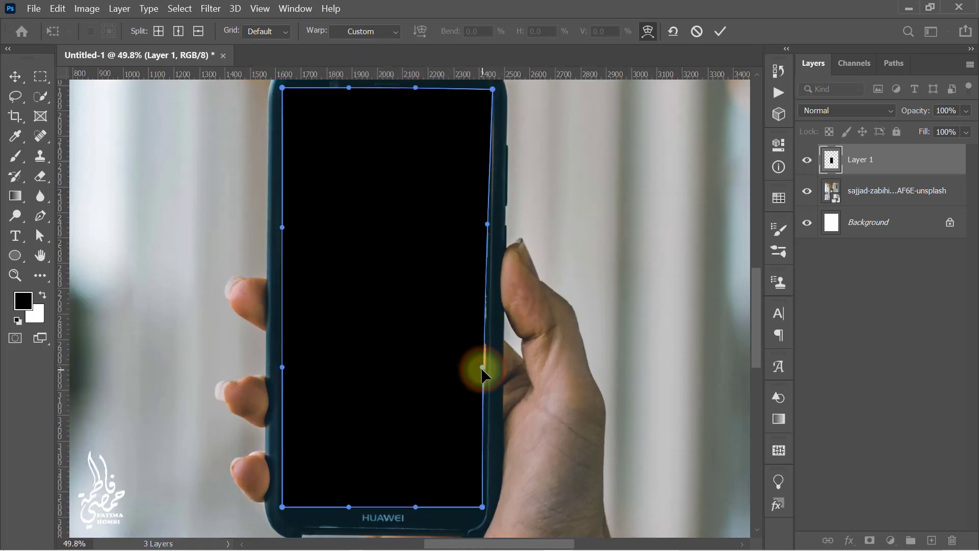
left_click_drag(482, 367, 486, 368)
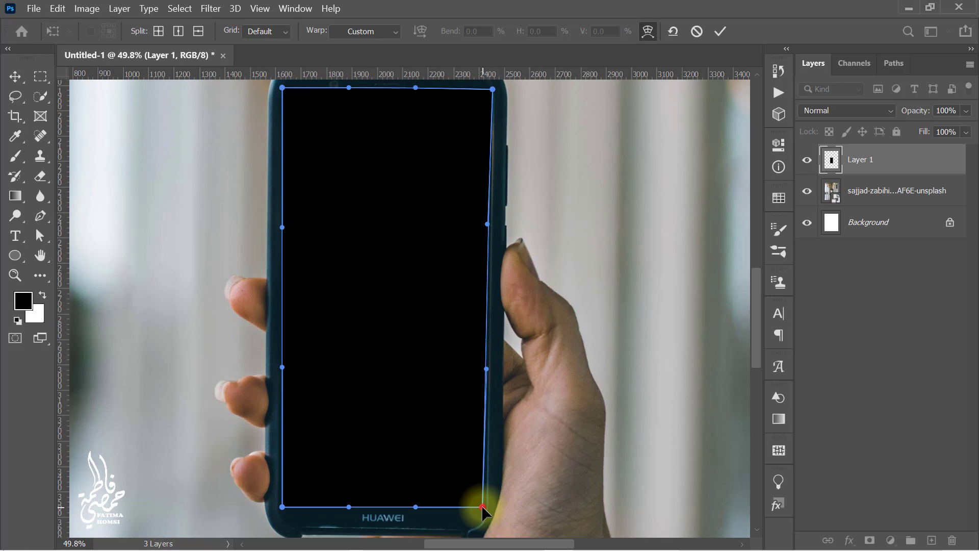
Fine-tune the black rectangle's bottom and top corners to the phone's display and apply the warp
left_click_drag(481, 504, 484, 506)
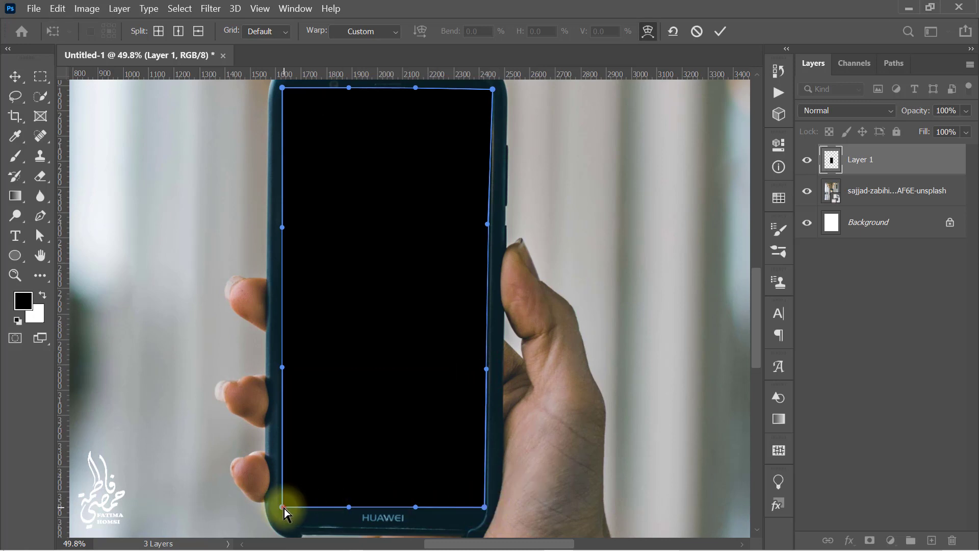
left_click_drag(283, 508, 280, 504)
left_click_drag(386, 295, 381, 406)
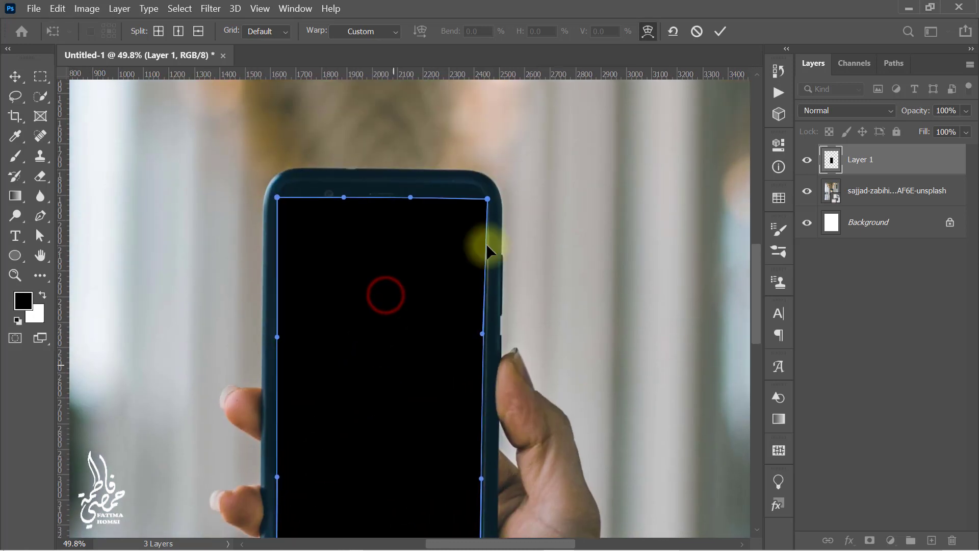
left_click_drag(488, 200, 487, 200)
left_click_drag(280, 199, 281, 198)
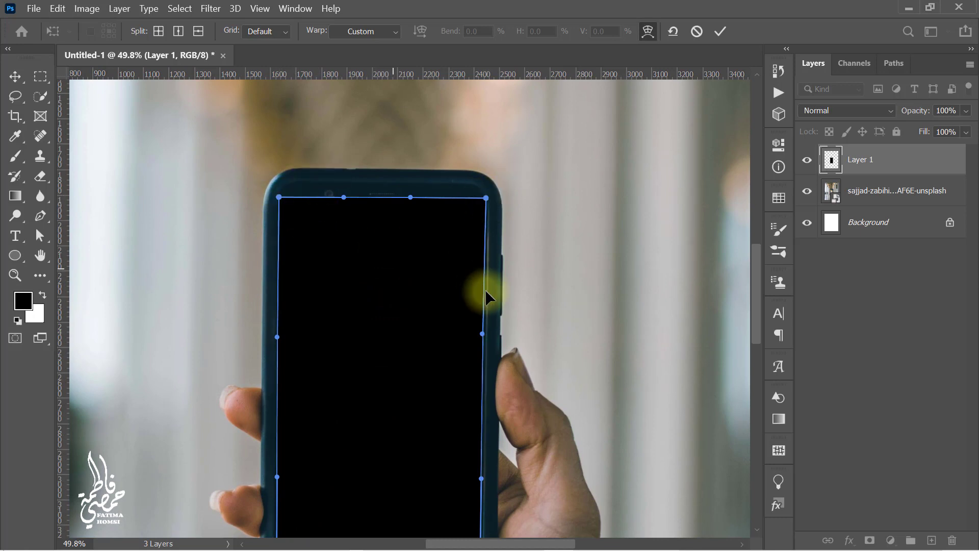
left_click(724, 29)
key("b")
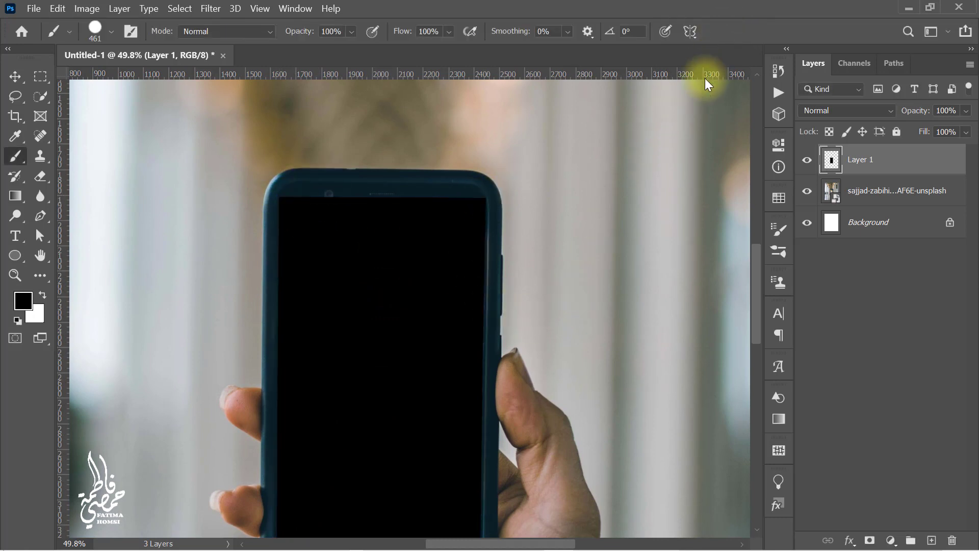
Place the coastal road photo above Layer 1, scaled to about 37% and with its opacity lowered to 45%
scroll(663, 156, "down", 4)
scroll(655, 162, "down", 2)
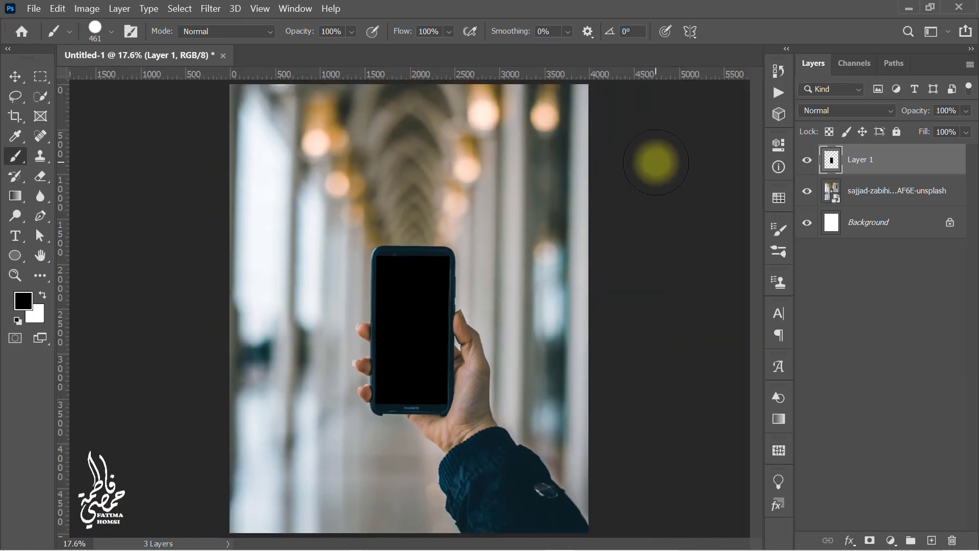
left_click(908, 9)
left_click_drag(730, 95, 318, 431)
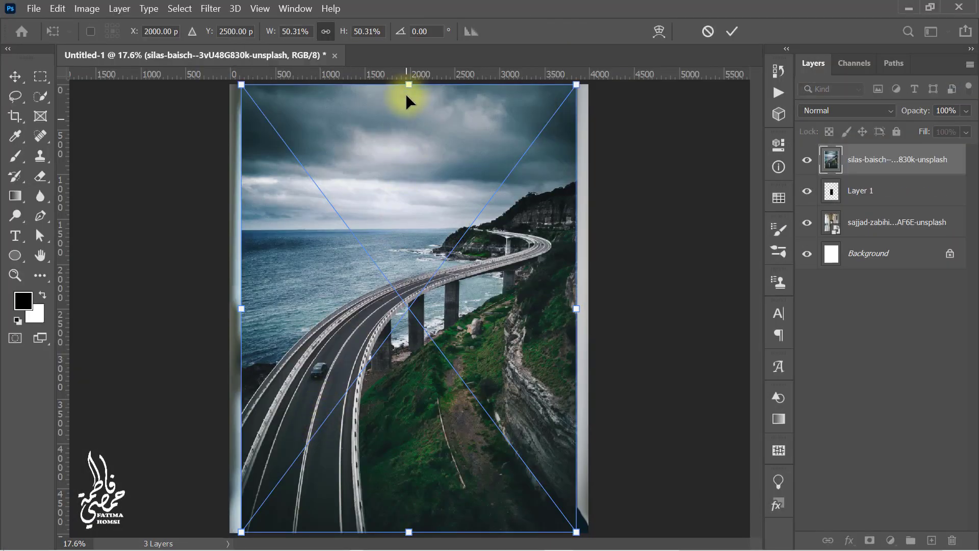
left_click_drag(408, 86, 382, 273)
left_click_drag(922, 117, 895, 113)
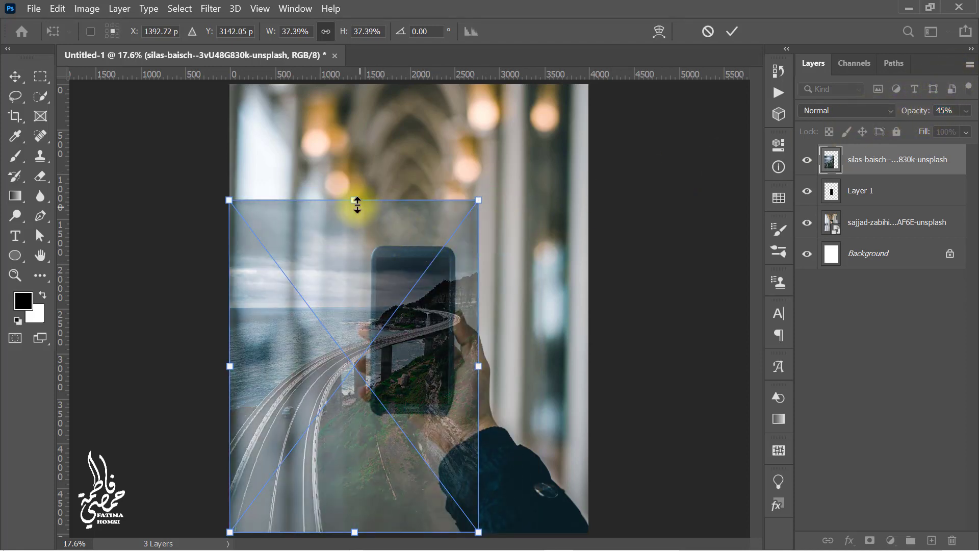
Scale the coastal road photo to 33.79% with the road's far bend over the phone, and restore its opacity to 100%
left_click_drag(354, 200, 354, 222)
left_click_drag(354, 257, 346, 259)
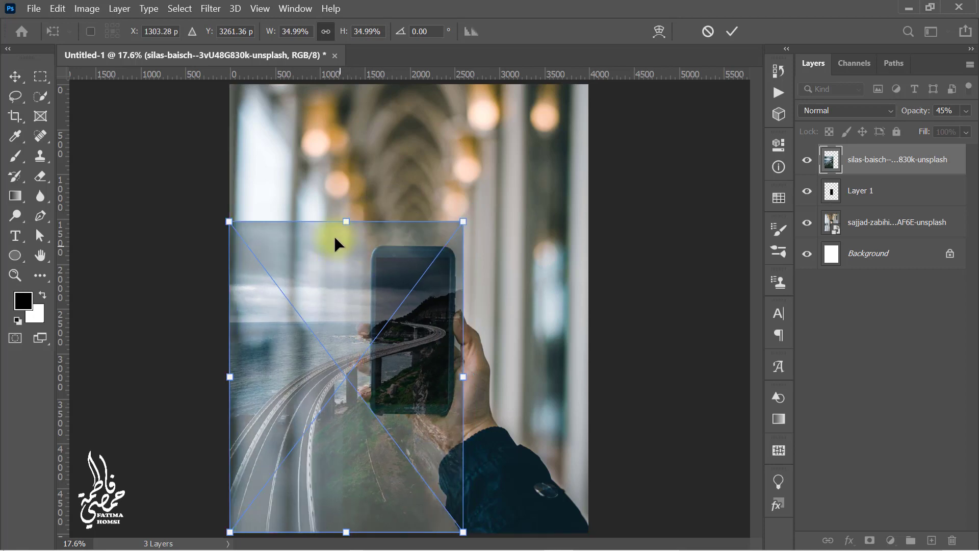
left_click_drag(347, 222, 346, 233)
left_click_drag(343, 286, 338, 278)
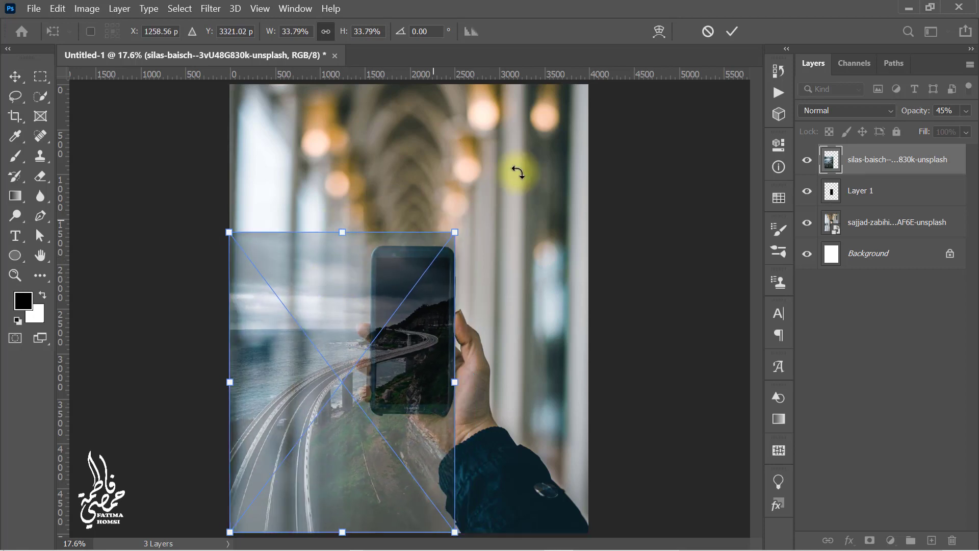
left_click(733, 29)
key("e")
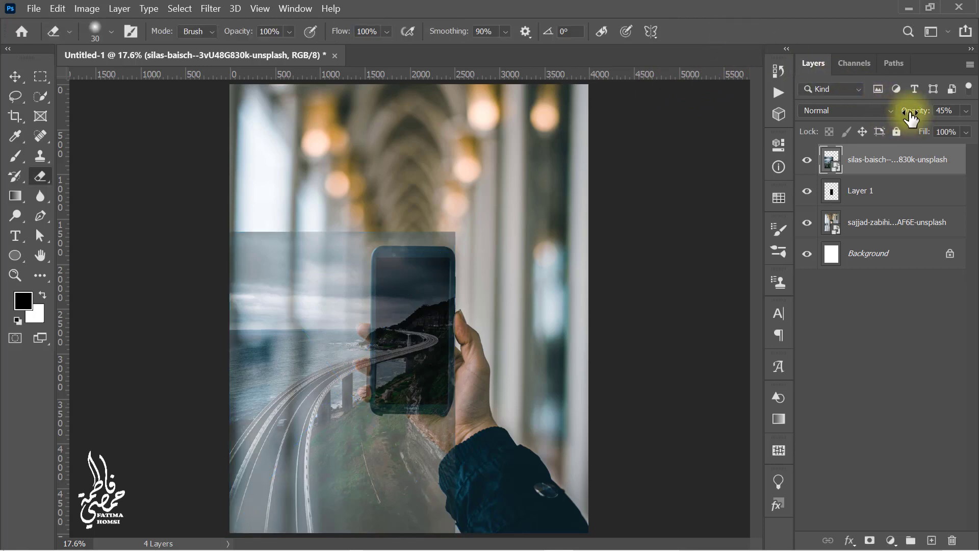
left_click_drag(910, 118, 973, 117)
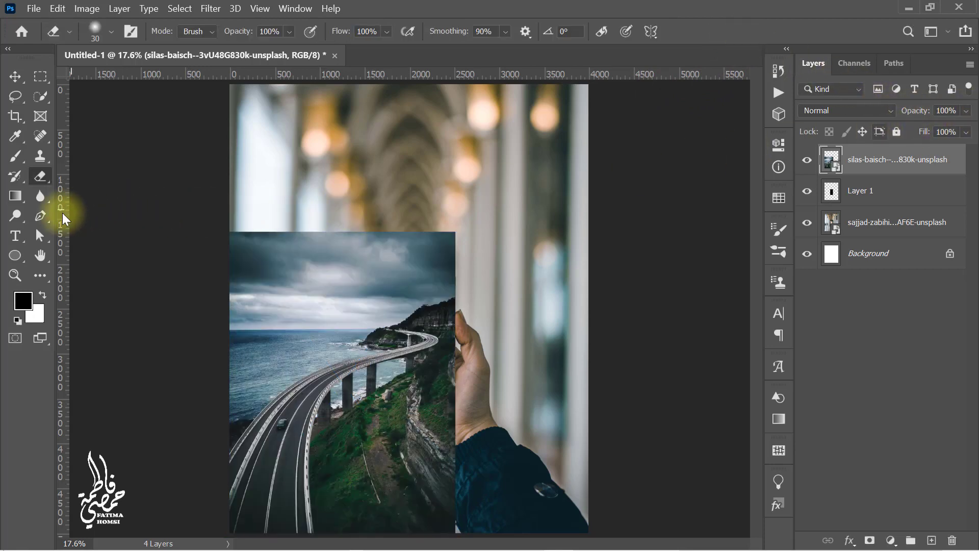
Start a Curvature Pen path along the lower edge of the bridge deck, following its curve across the tops of the pillars
left_click(41, 221)
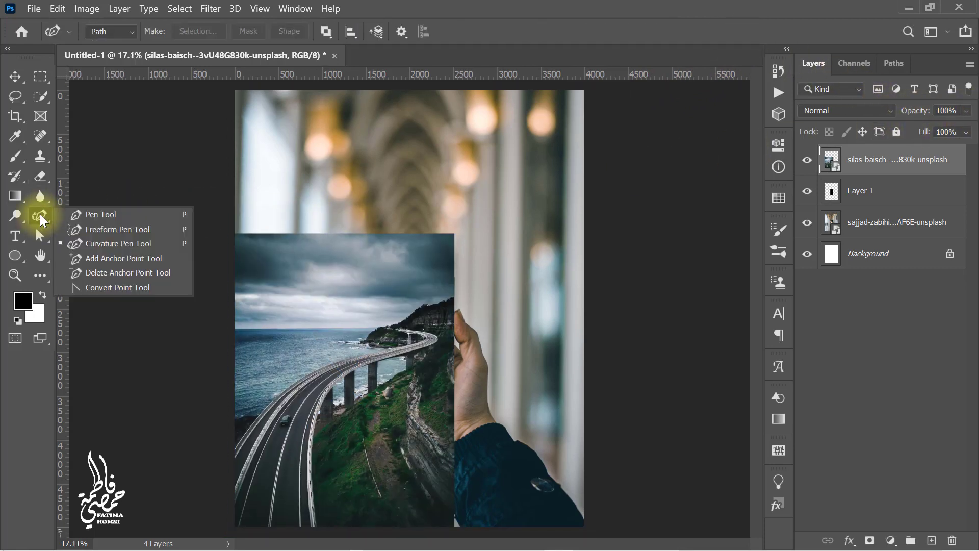
left_click(161, 244)
scroll(380, 386, "up", 6)
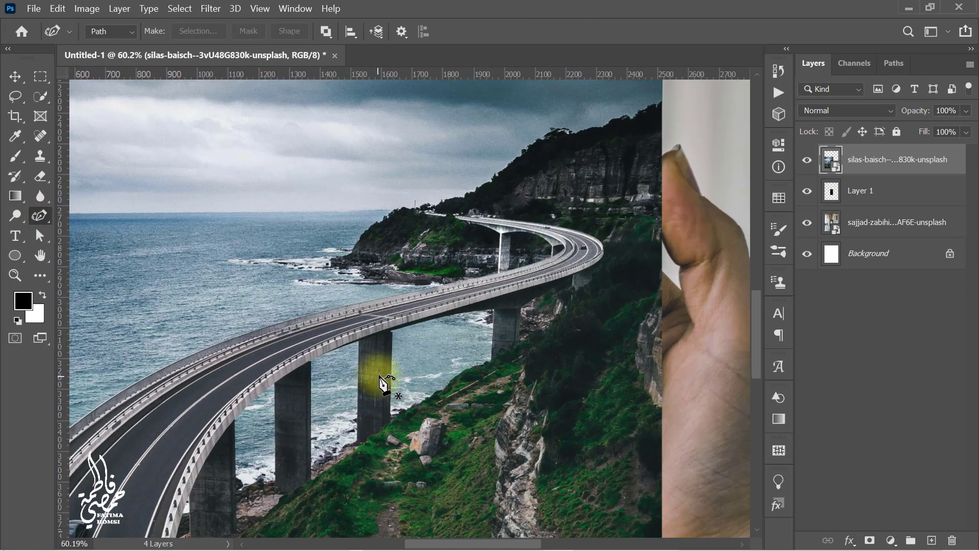
left_click(438, 309)
left_click(199, 436)
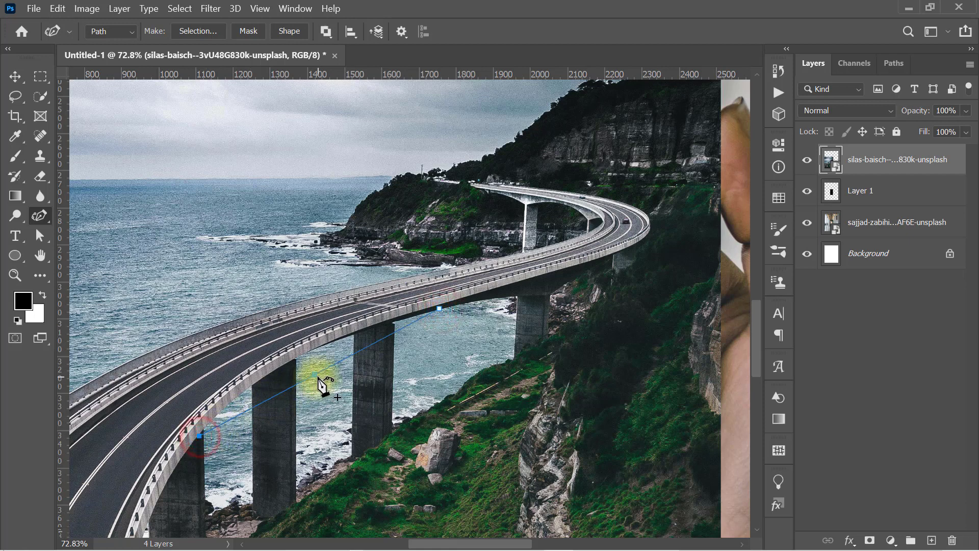
left_click(304, 356)
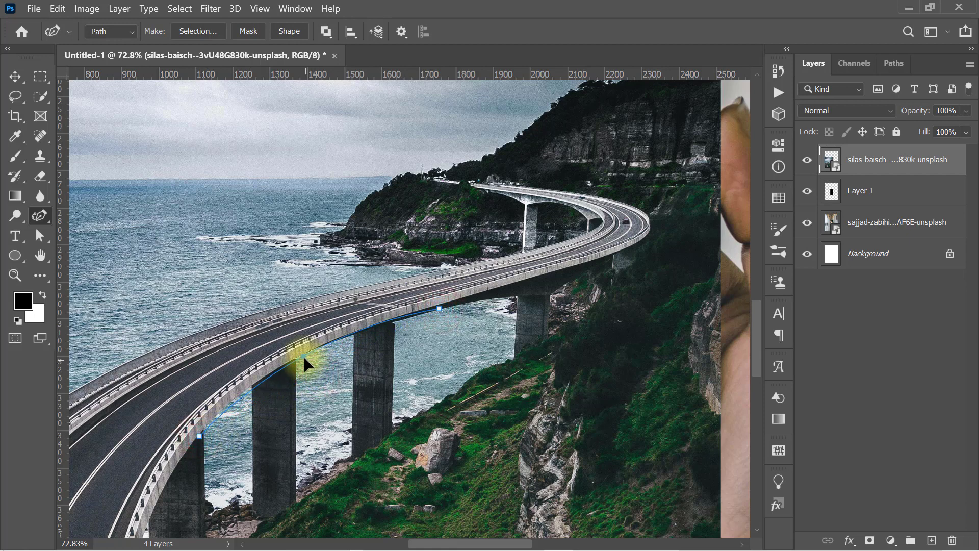
left_click(249, 389)
Continue the path along the road's outer guardrail down to the photo's bottom edge, ending it with a corner anchor
left_click_drag(205, 430, 285, 146)
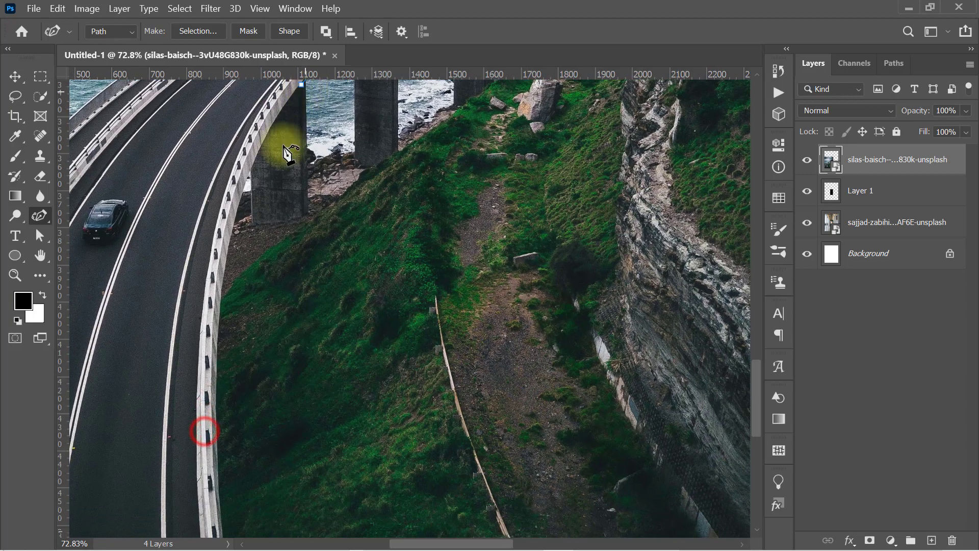
scroll(222, 315, "down", 2)
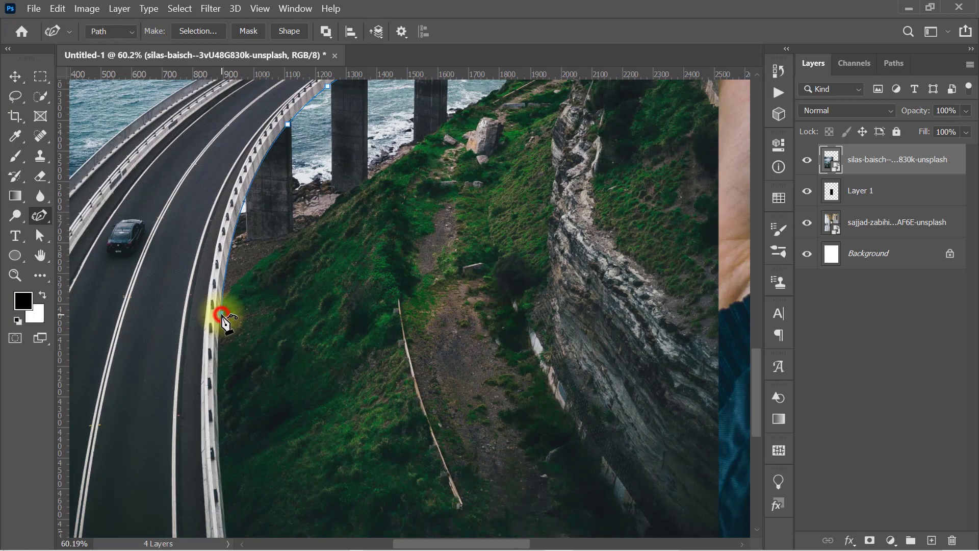
left_click_drag(226, 405, 226, 171)
scroll(237, 365, "down", 2)
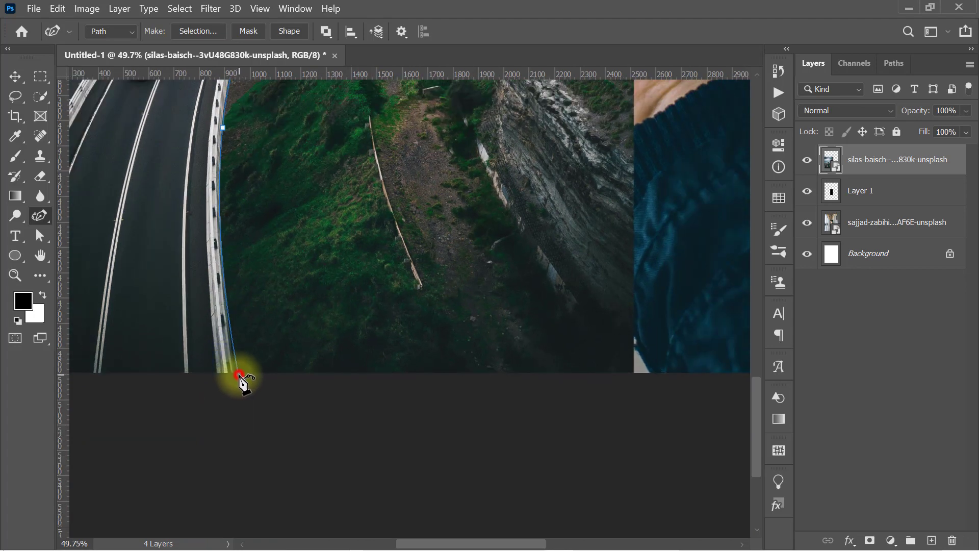
scroll(238, 376, "up", 10)
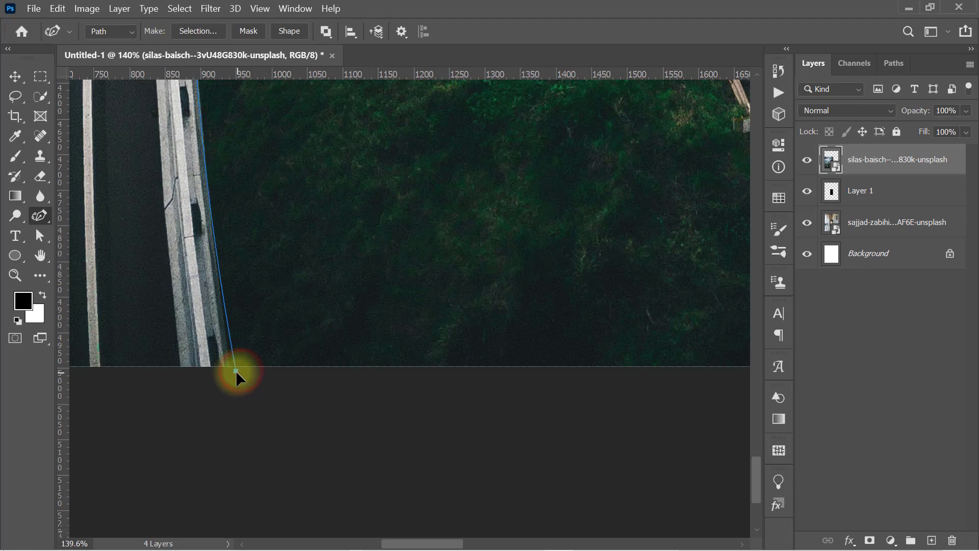
key("alt")
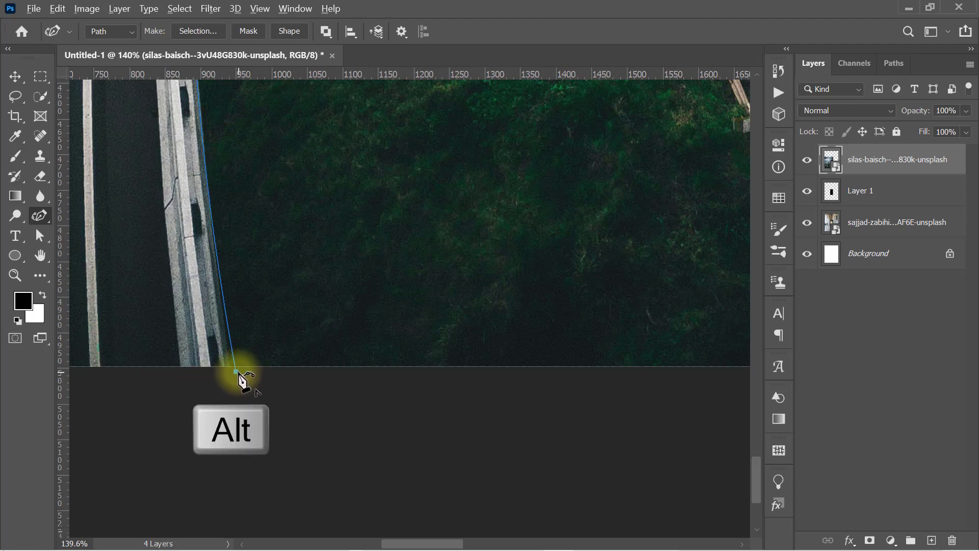
scroll(238, 376, "down", 10)
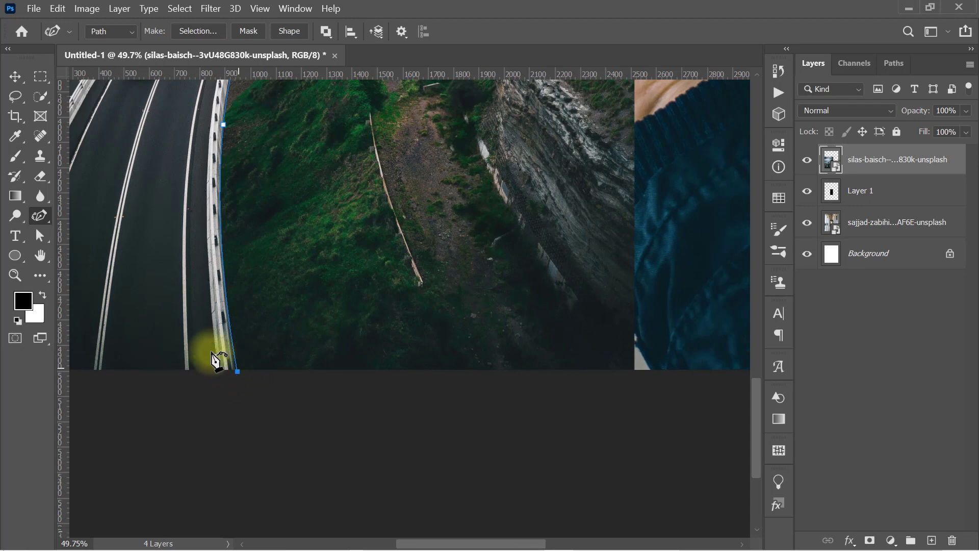
Extend the path along beneath the photo's bottom edge to a corner anchor just outside its lower-left corner
key("space")
left_click_drag(209, 352, 473, 359)
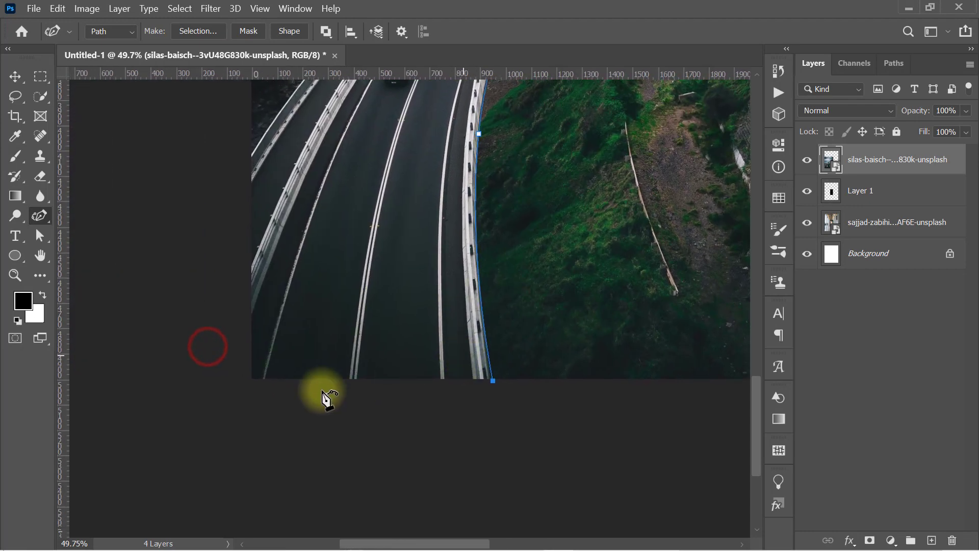
left_click(231, 394)
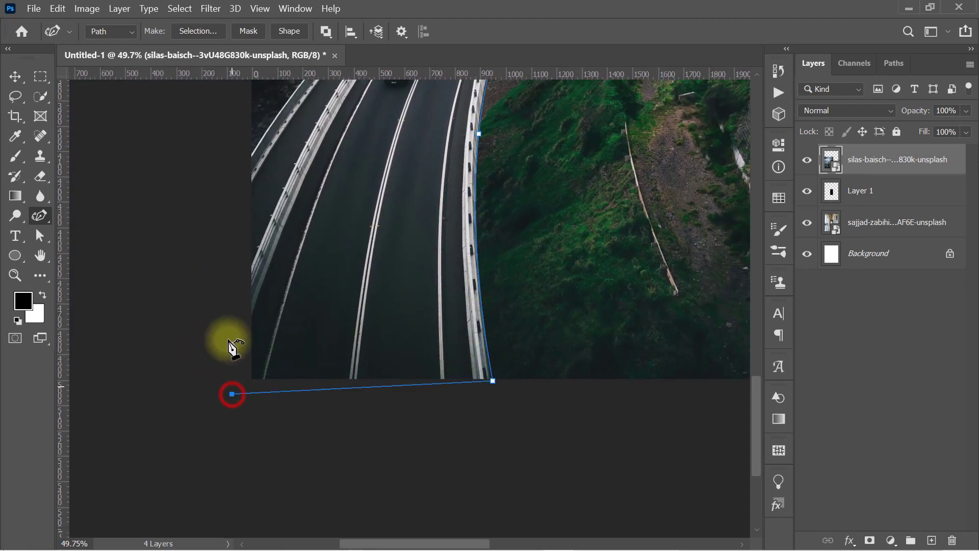
key("alt")
left_click(233, 394, "alt")
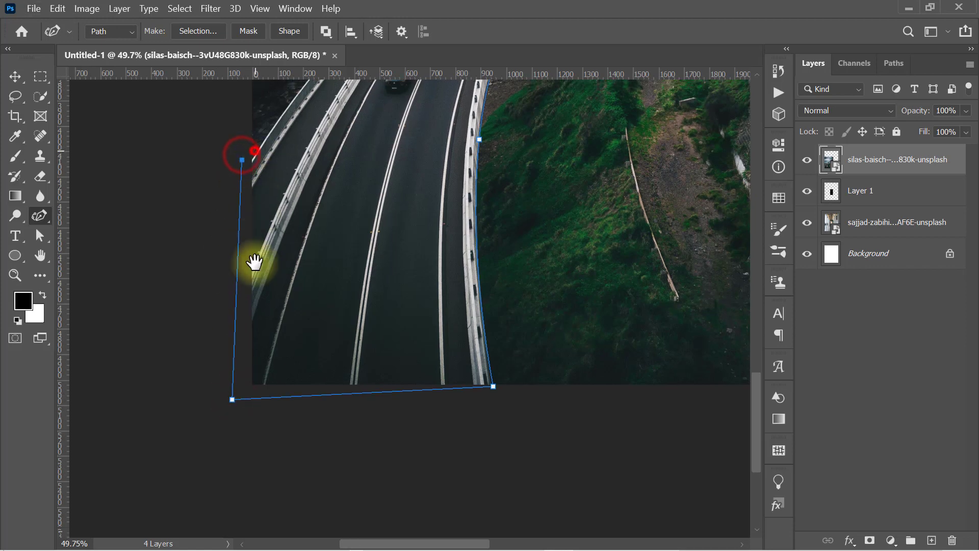
Run the path up outside the photo's left edge, adding corner anchors there and where the sea-side railing meets the edge
scroll(254, 306, "up", 6)
scroll(259, 313, "up", 4)
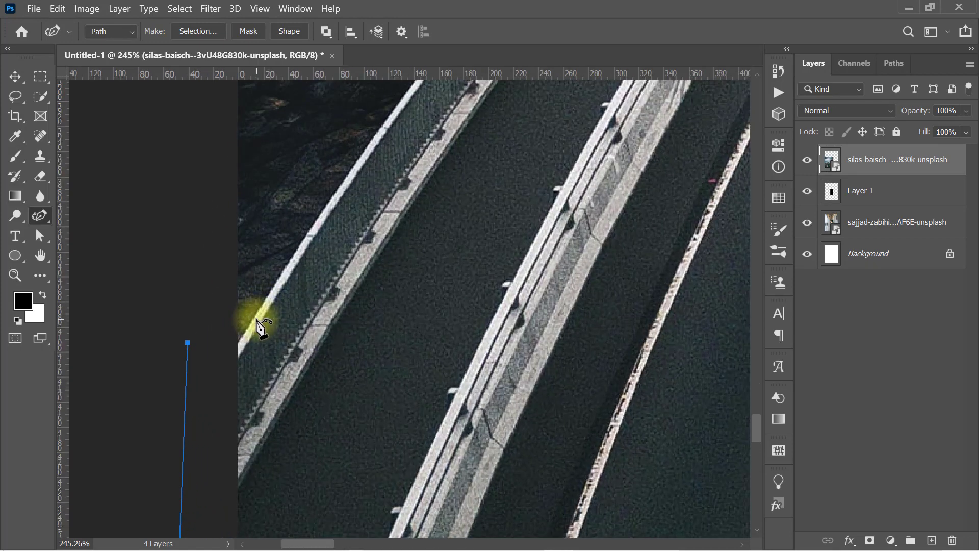
key("alt")
left_click(166, 352, "alt")
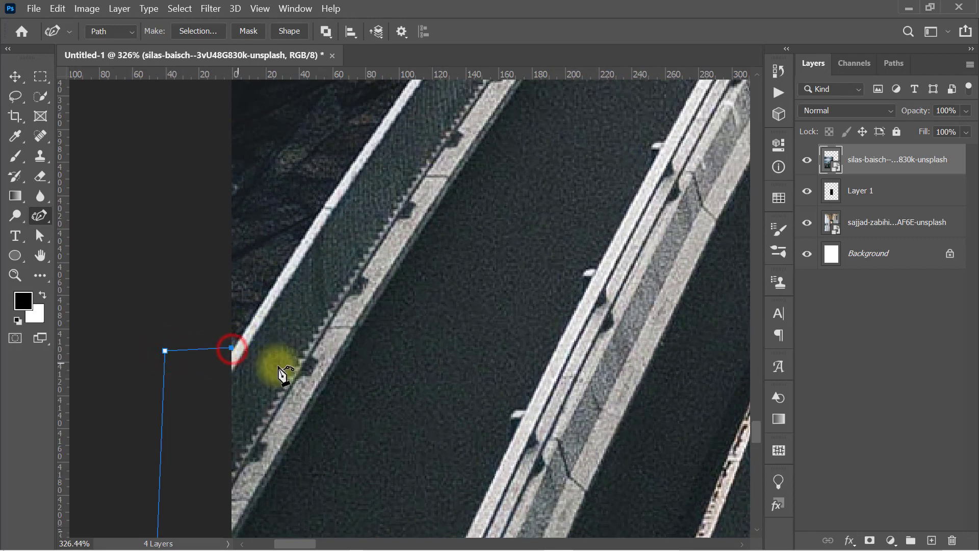
key("alt")
left_click(232, 348, "alt")
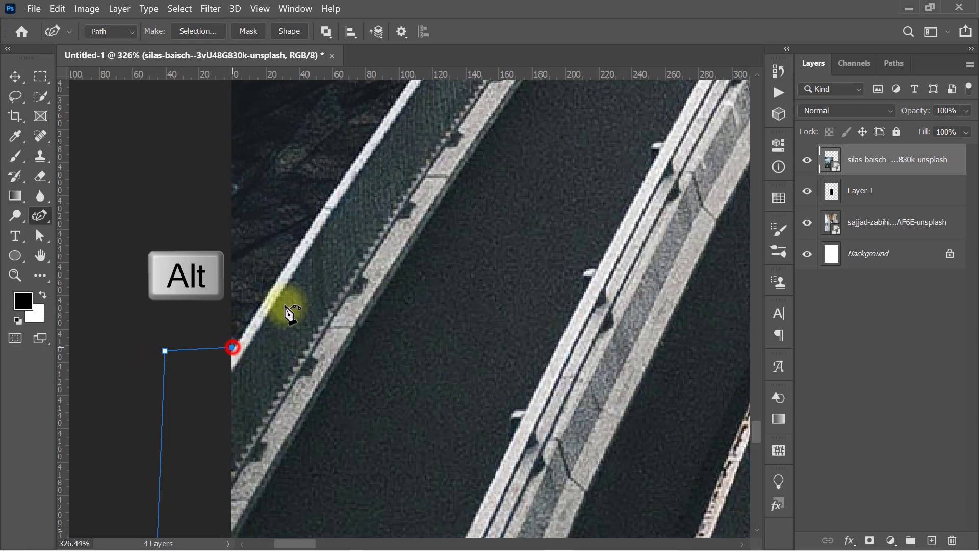
Trace the path up the top edge of the sea-side railing, past the dark rocks to the waterline
left_click_drag(409, 181, 295, 351)
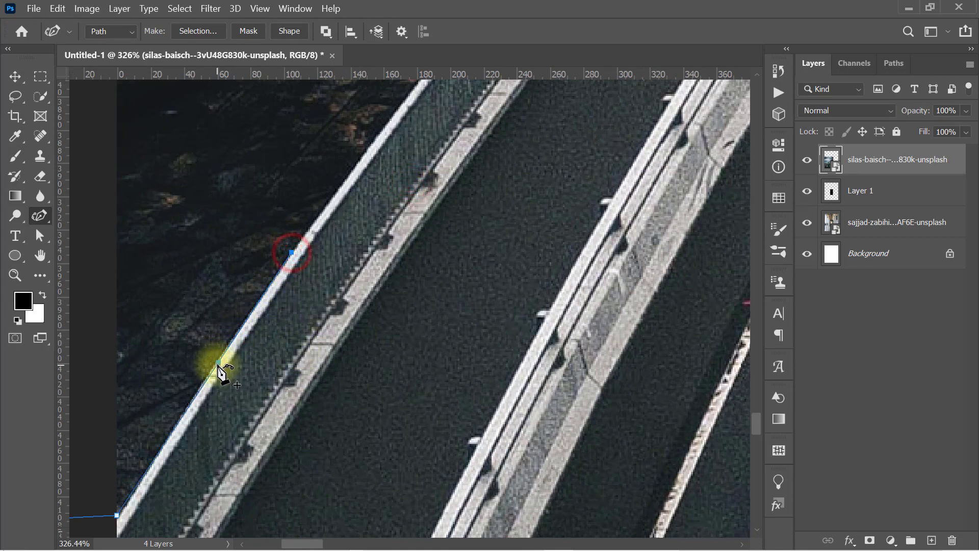
left_click_drag(218, 367, 212, 363)
left_click_drag(363, 186, 206, 404)
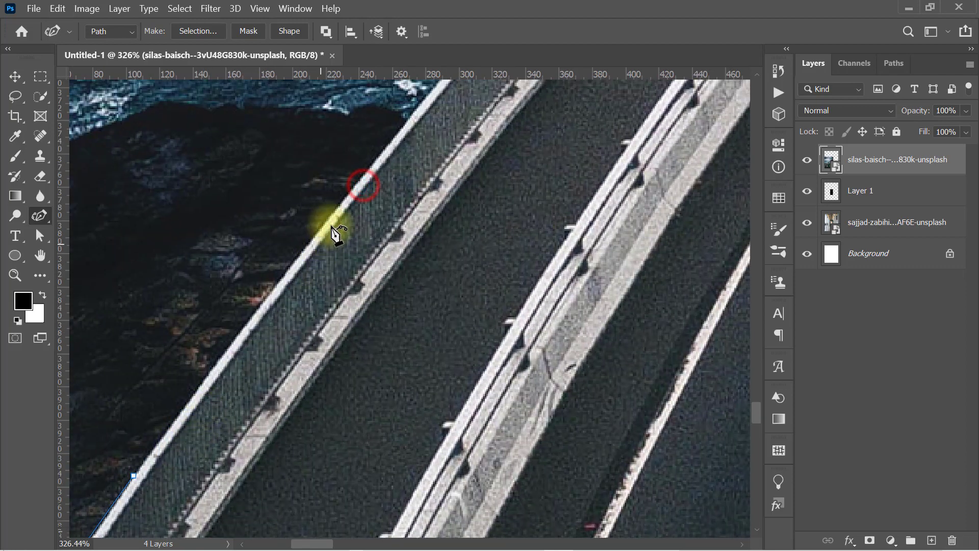
left_click_drag(408, 170, 242, 398)
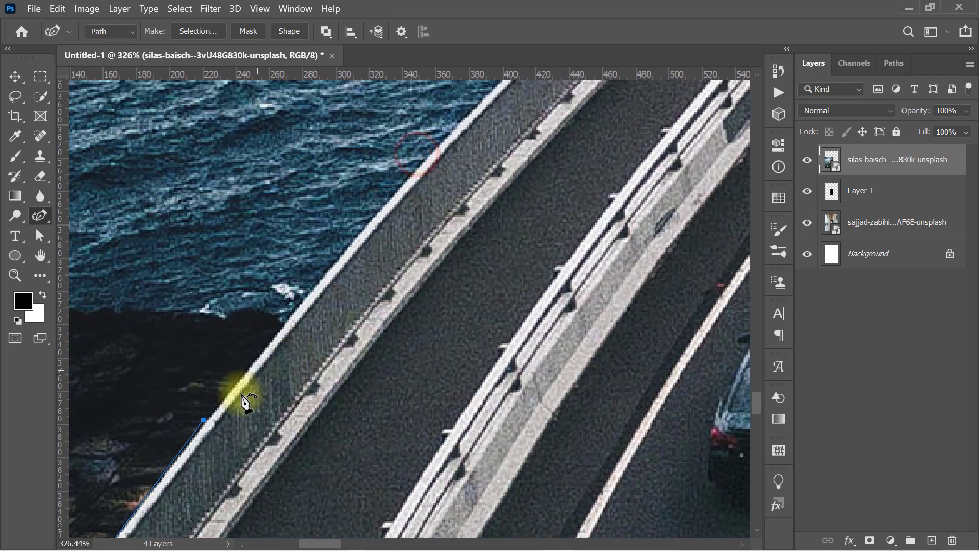
left_click(204, 419)
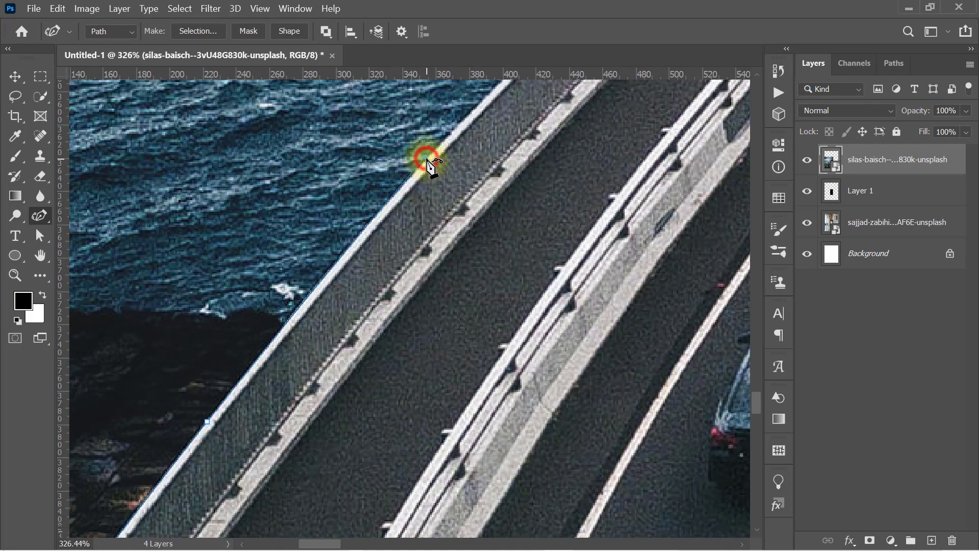
Continue the path along the railing's top edge against the open sea, fitting the segments to its curve
left_click_drag(499, 116, 275, 420)
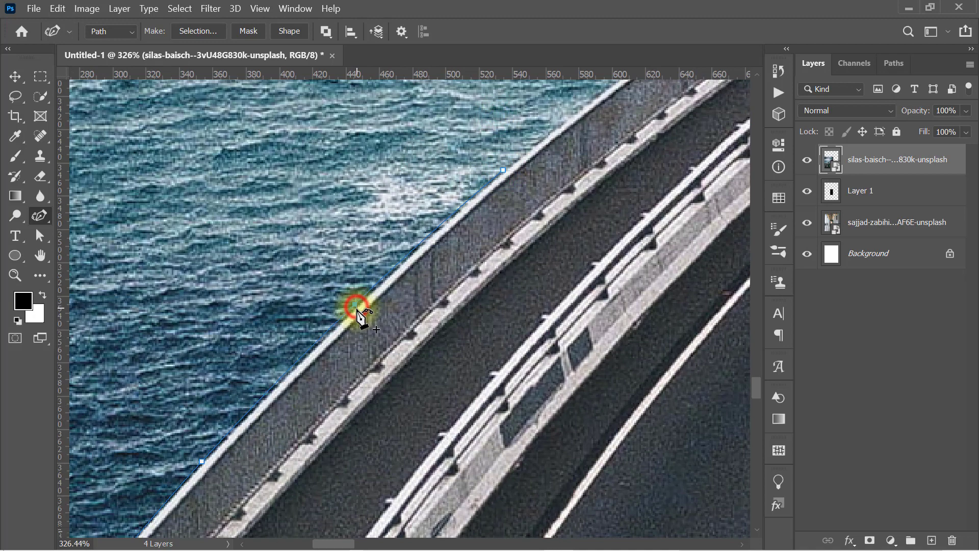
left_click_drag(568, 151, 306, 389)
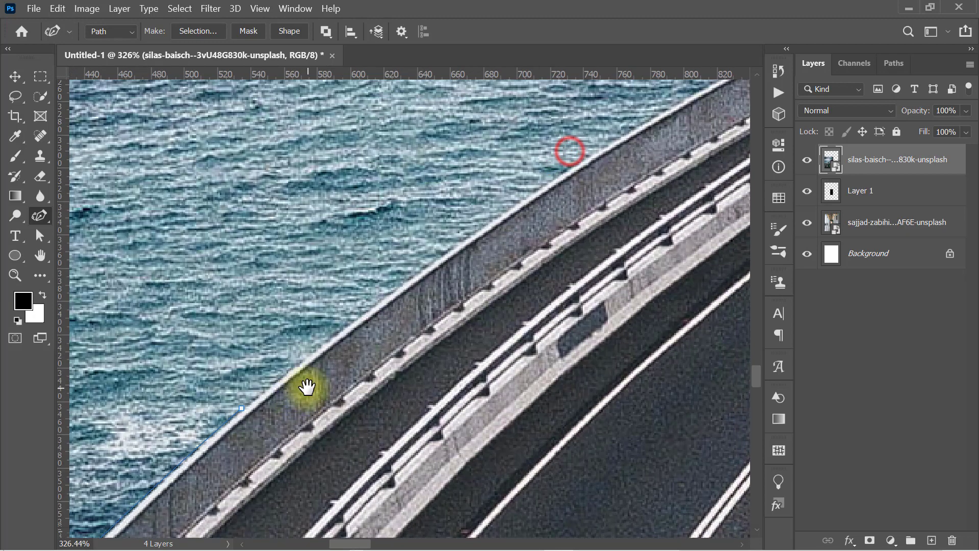
left_click(551, 178)
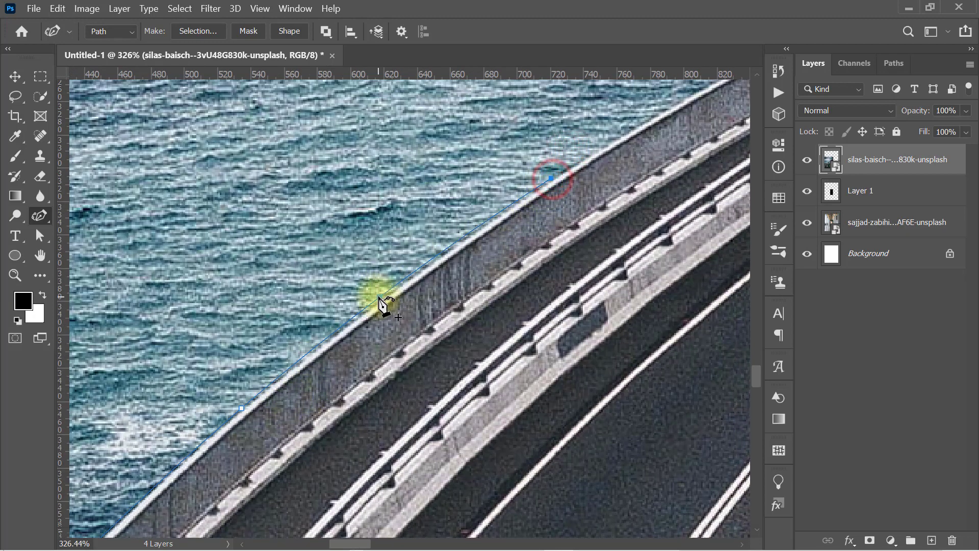
left_click(378, 301)
left_click_drag(635, 164, 354, 401)
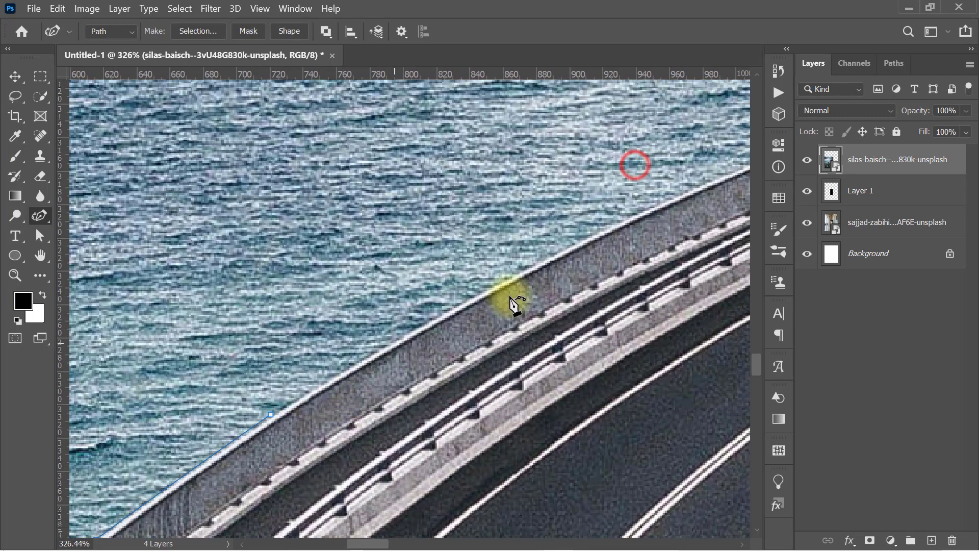
Follow the flattening bend of the railing with more curve anchors, adjusting them onto its top edge
left_click(637, 215)
left_click(457, 306)
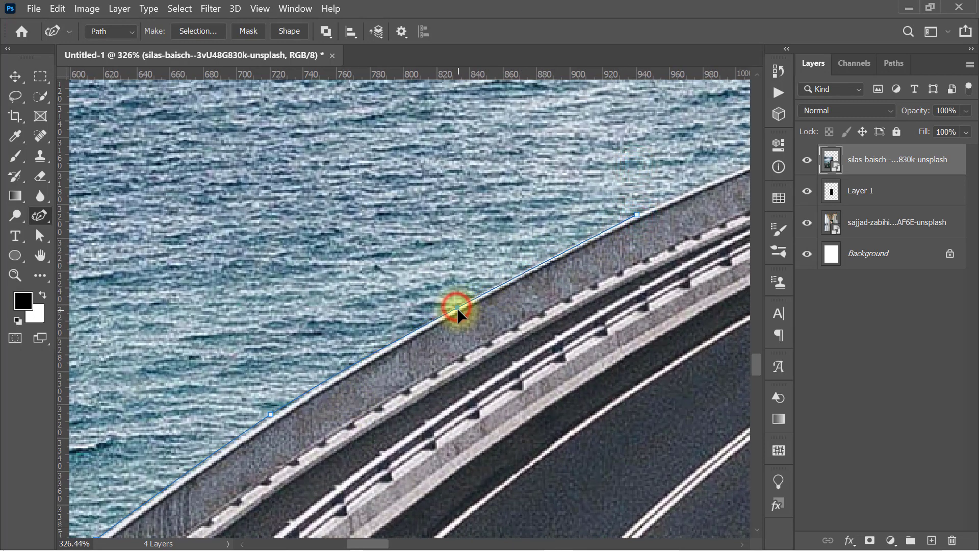
left_click_drag(671, 206, 593, 267)
left_click(476, 318)
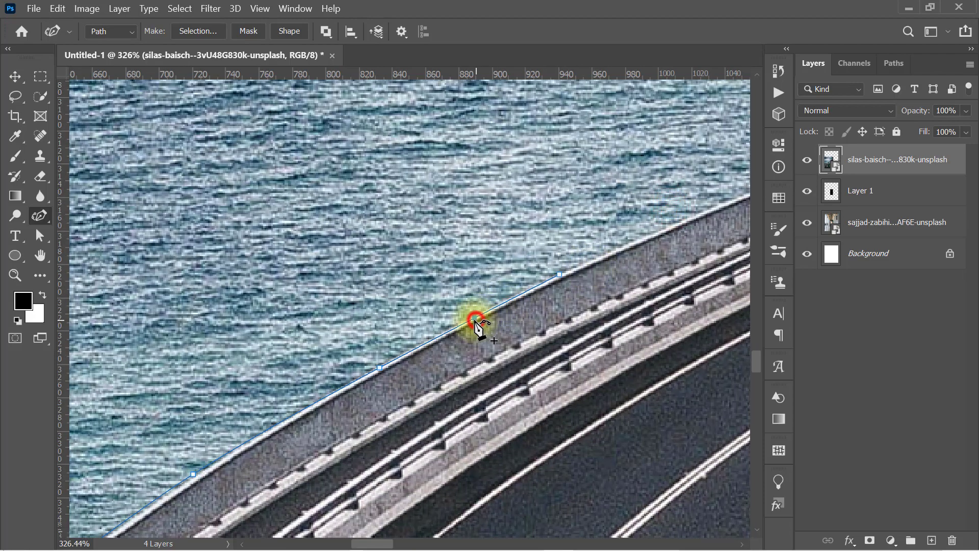
left_click_drag(475, 319, 473, 315)
Carry the path along the far stretch of the railing's top edge to a point above the end of the lower deck path
scroll(485, 318, "down", 6)
left_click_drag(635, 235, 317, 327)
left_click(444, 306)
left_click(465, 299)
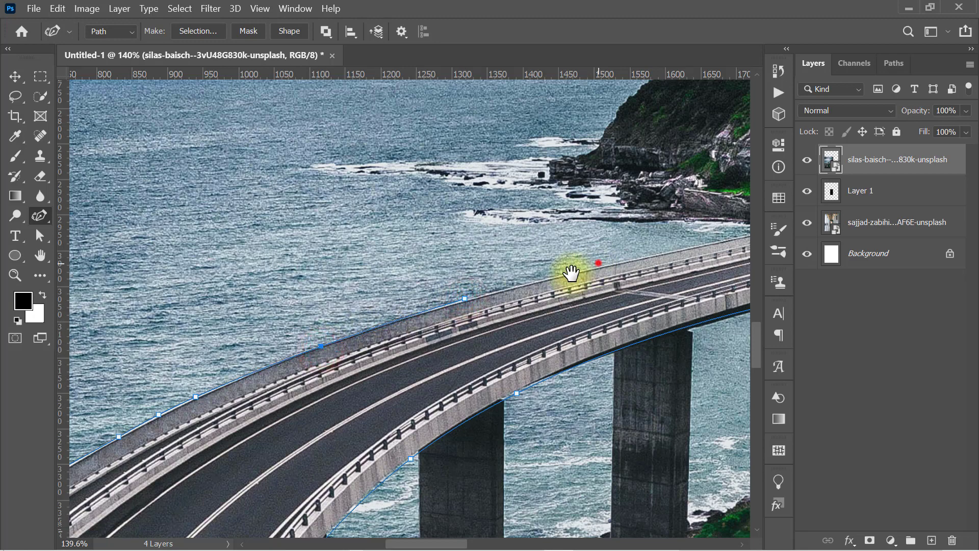
left_click_drag(594, 262, 373, 364)
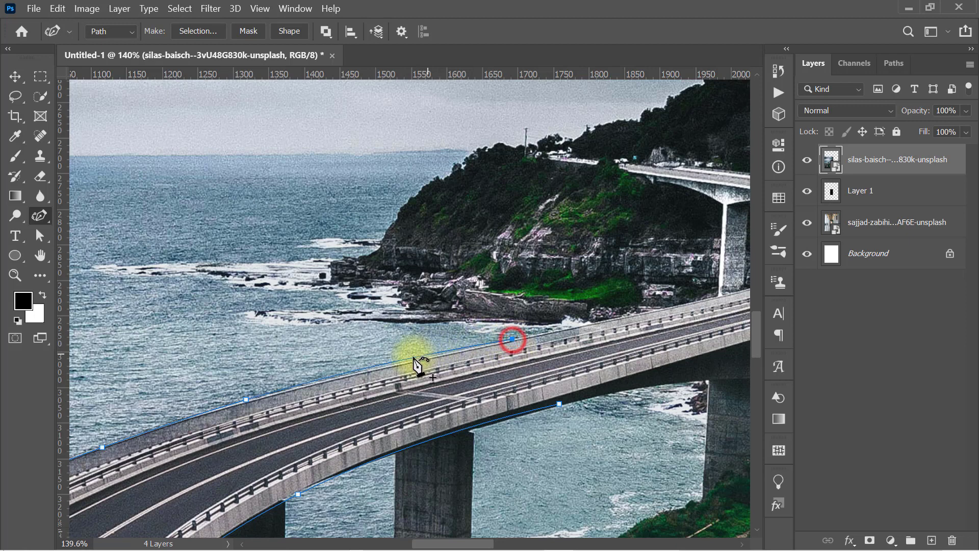
left_click_drag(595, 334, 415, 375)
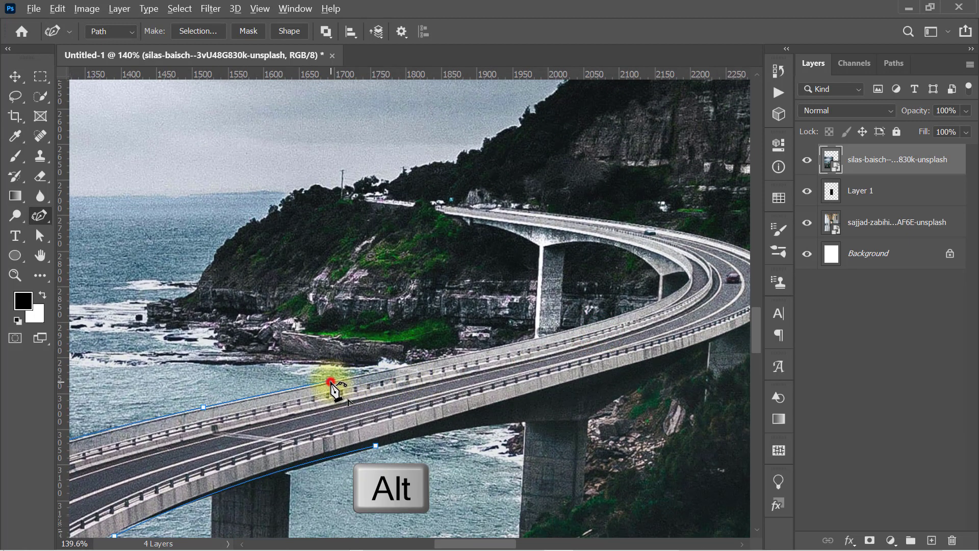
Turn a corner at the railing, close the path across the bridge deck, and refine the anchors along the deck's lower edge
left_click_drag(330, 381, 366, 412)
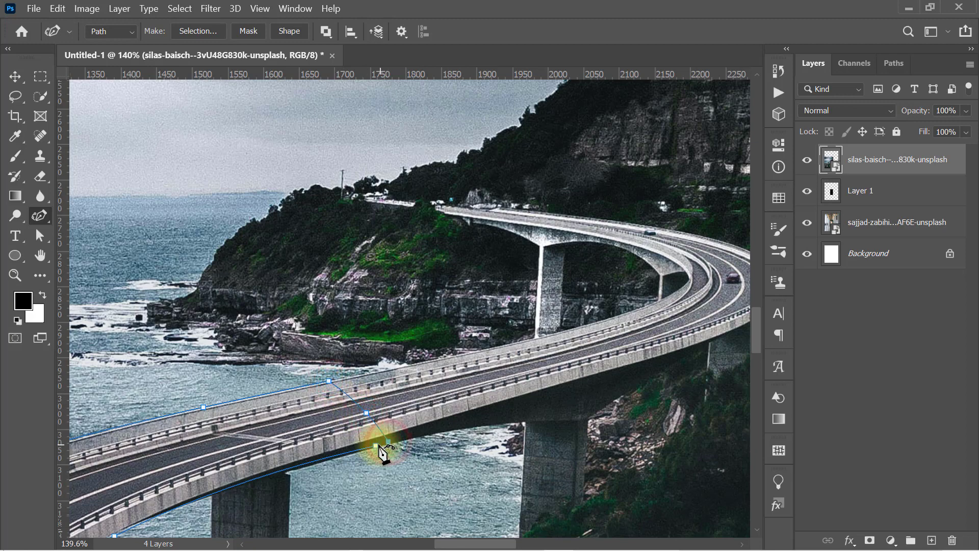
scroll(375, 444, "down", 2)
left_click(347, 452)
scroll(349, 453, "up", 6)
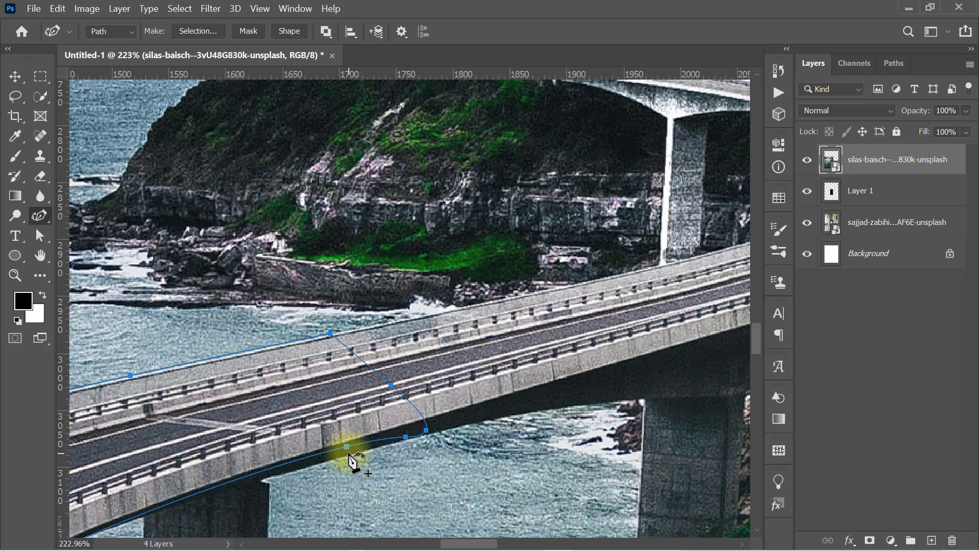
left_click(329, 452)
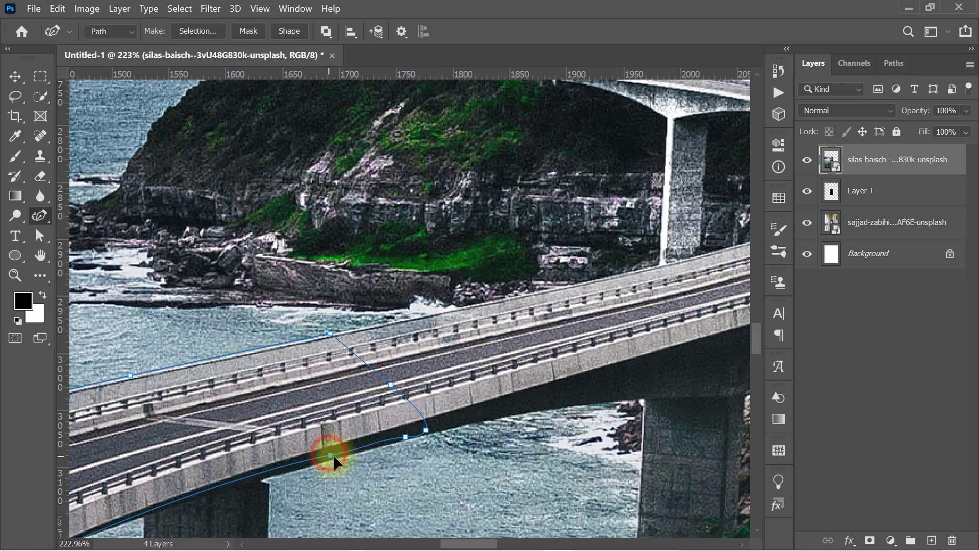
left_click_drag(331, 454, 336, 457)
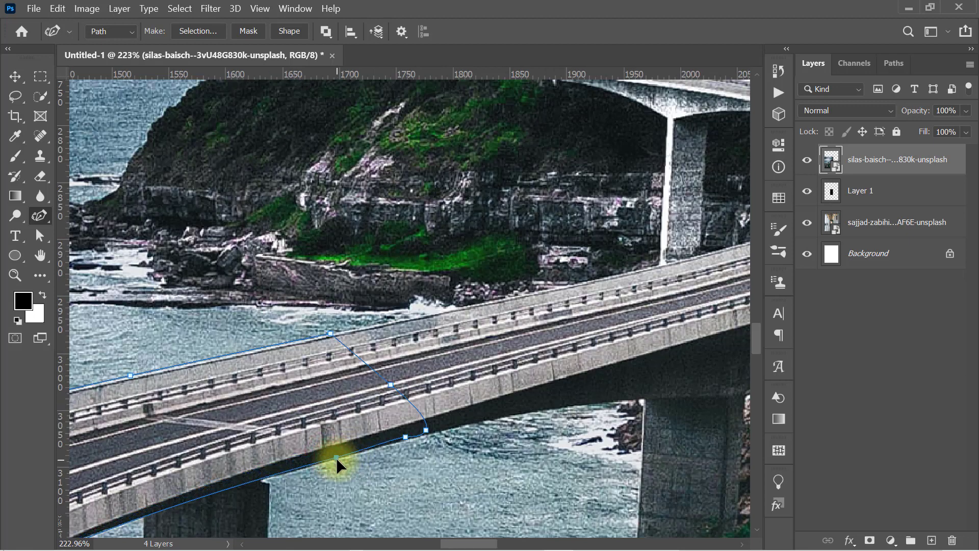
left_click(406, 437)
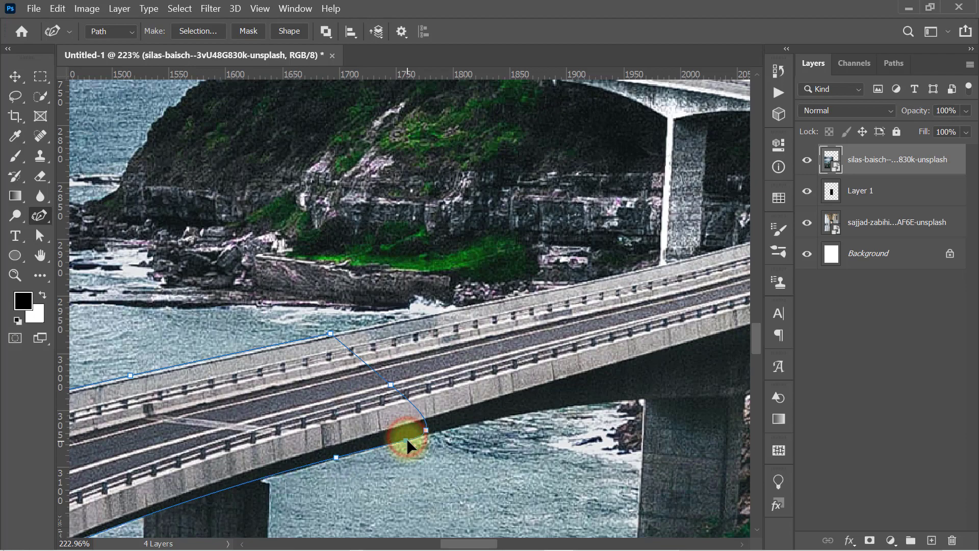
Convert the closed road path into a new anti-aliased selection with a 1-pixel feather radius
scroll(406, 439, "down", 5)
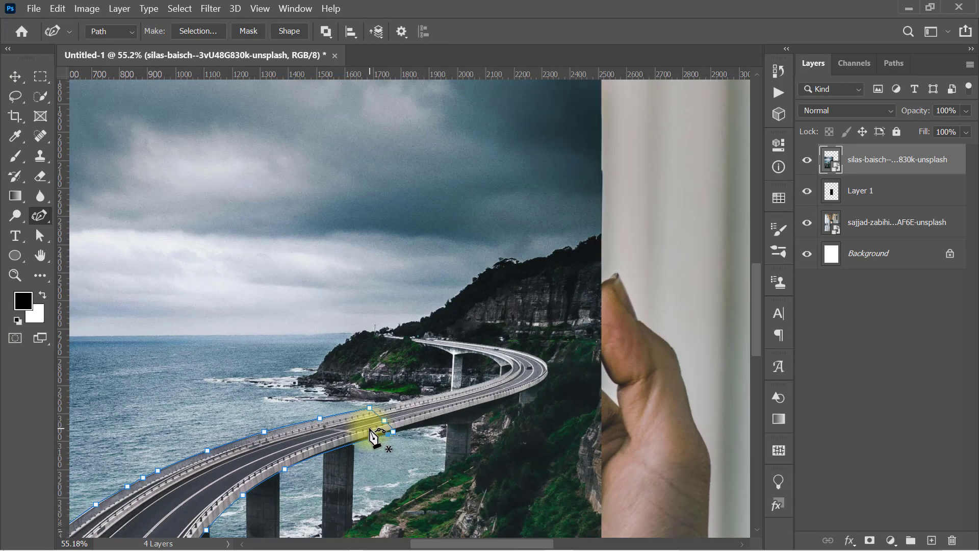
scroll(375, 436, "down", 3)
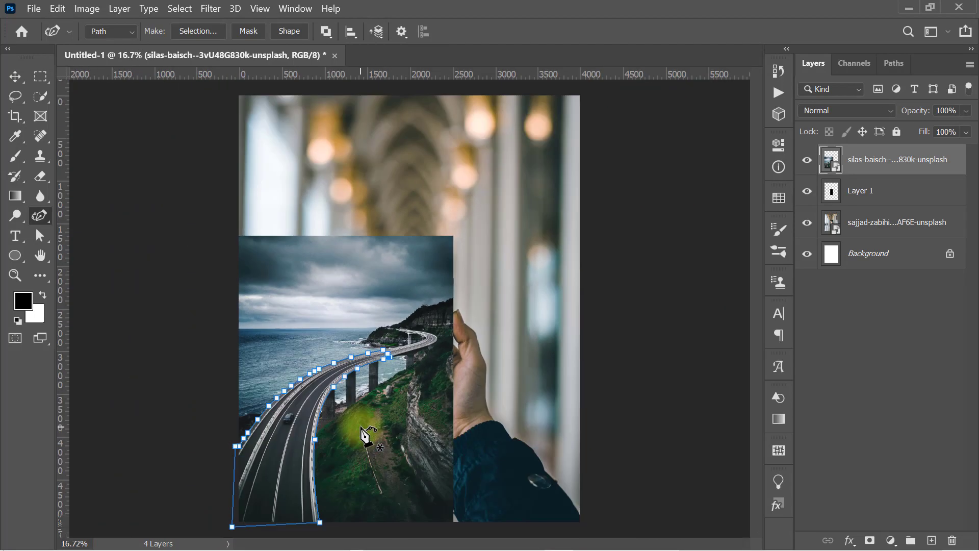
right_click(301, 415)
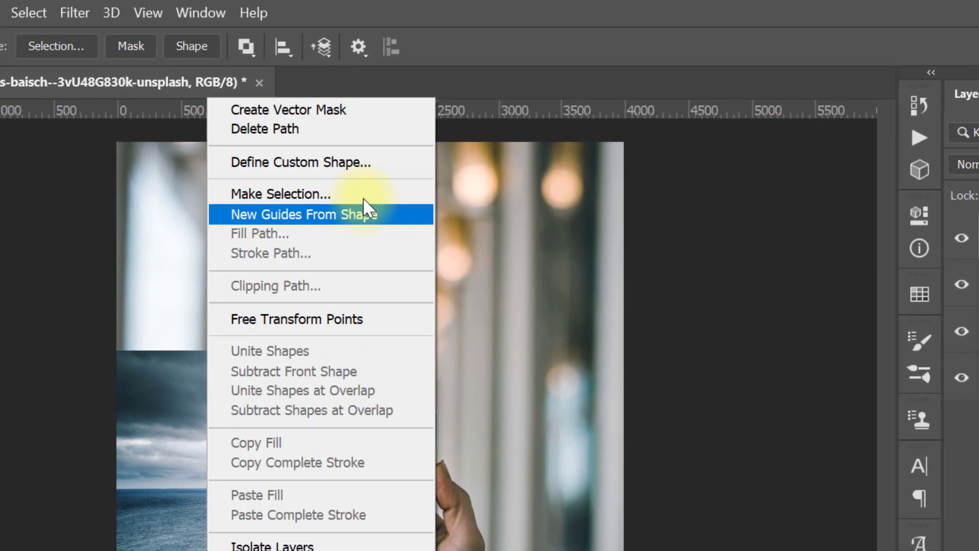
left_click(364, 193)
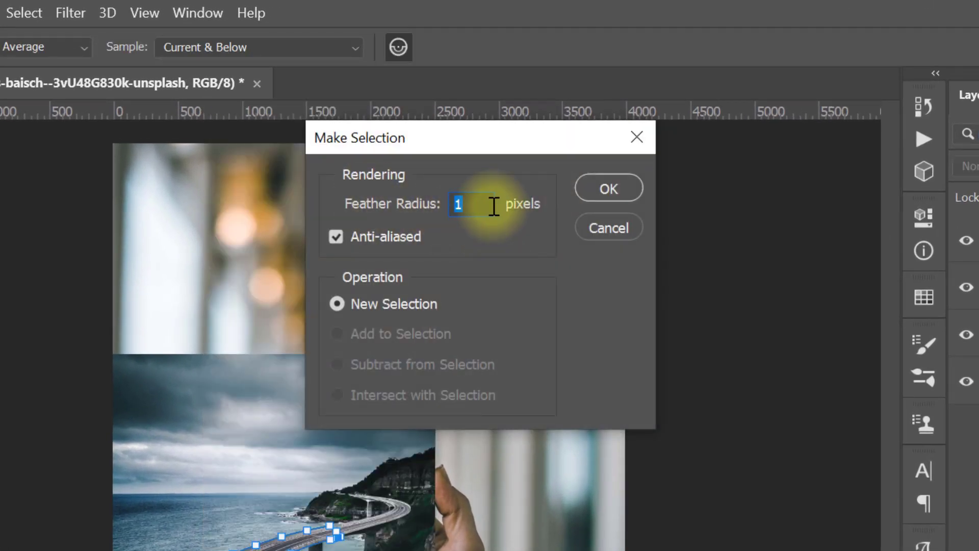
left_click(604, 191)
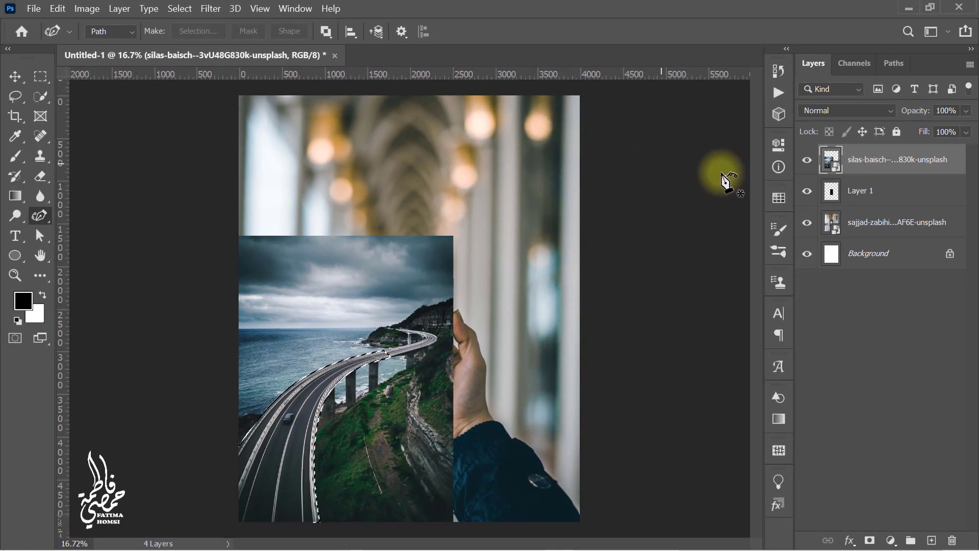
Hide the coastal road photo, paint the road-shaped selection black on Layer 1 with the Brush, and deselect
left_click(807, 160)
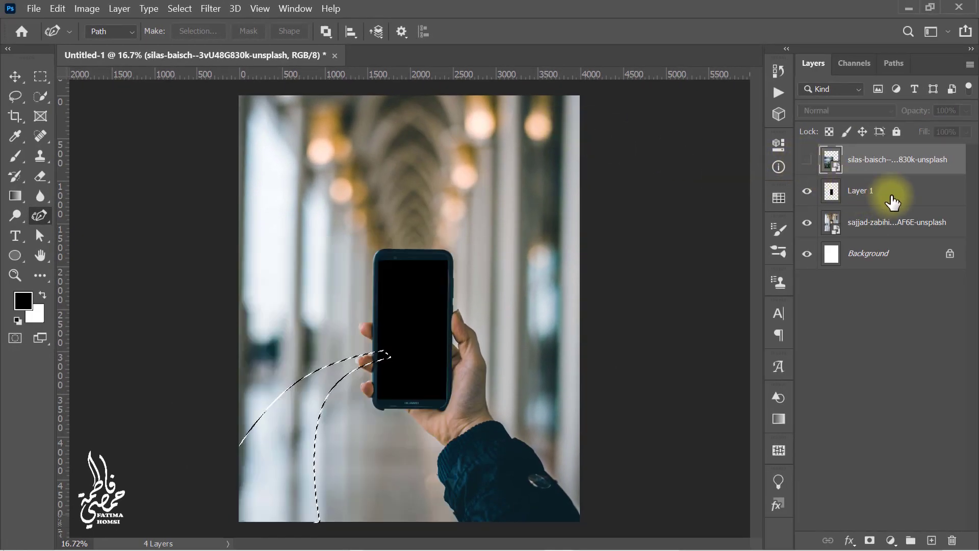
left_click(892, 200)
left_click(15, 156)
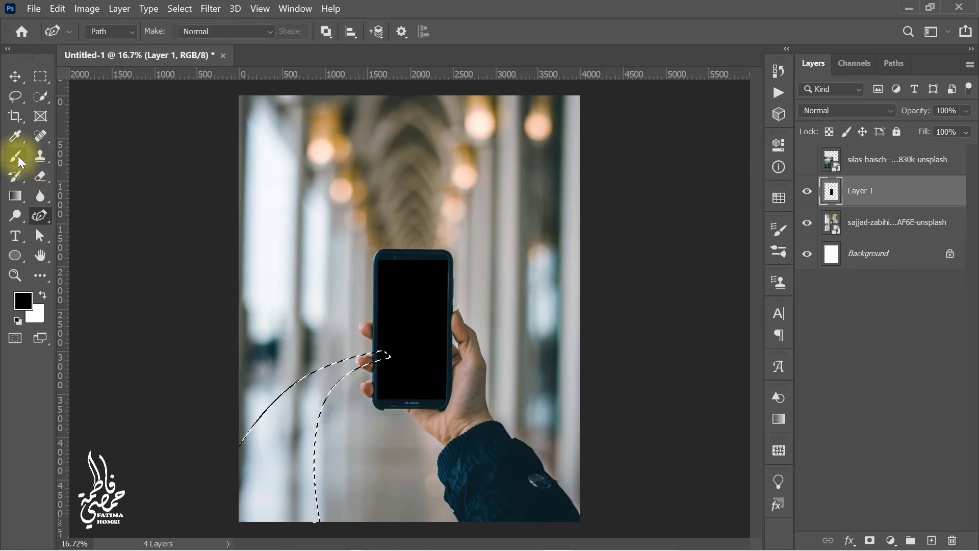
left_click_drag(265, 479, 270, 395)
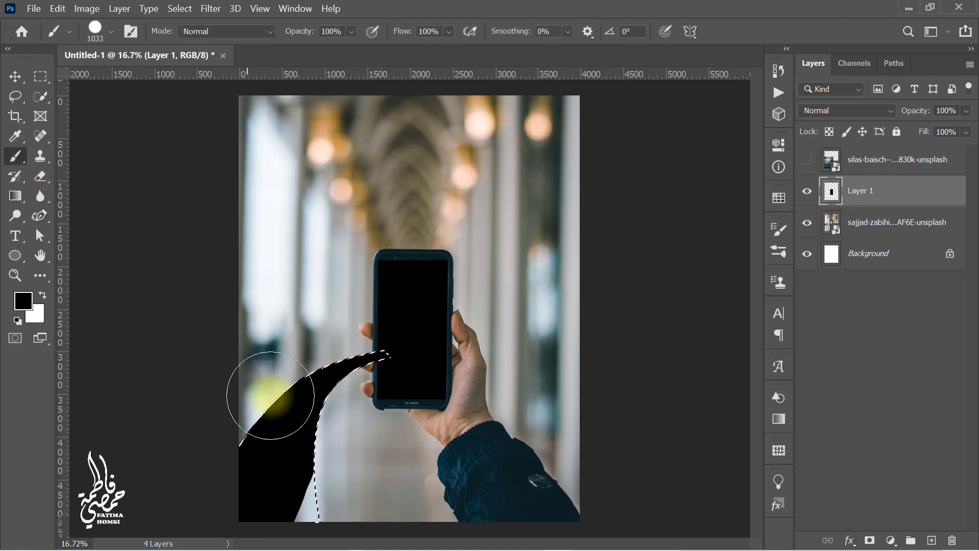
key("ctrl+d")
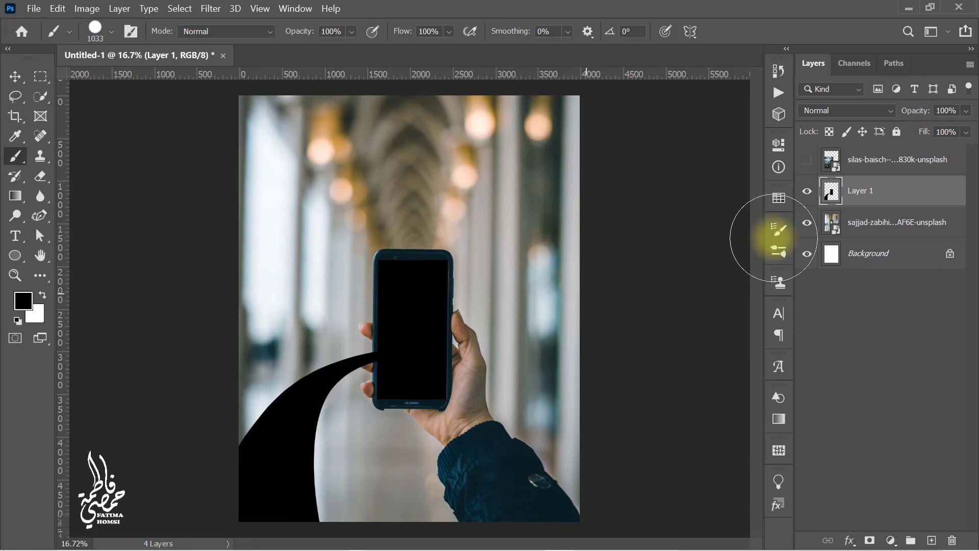
Show the coastal road photo again and clip its layer to the black road-and-screen shape on Layer 1
left_click(806, 160)
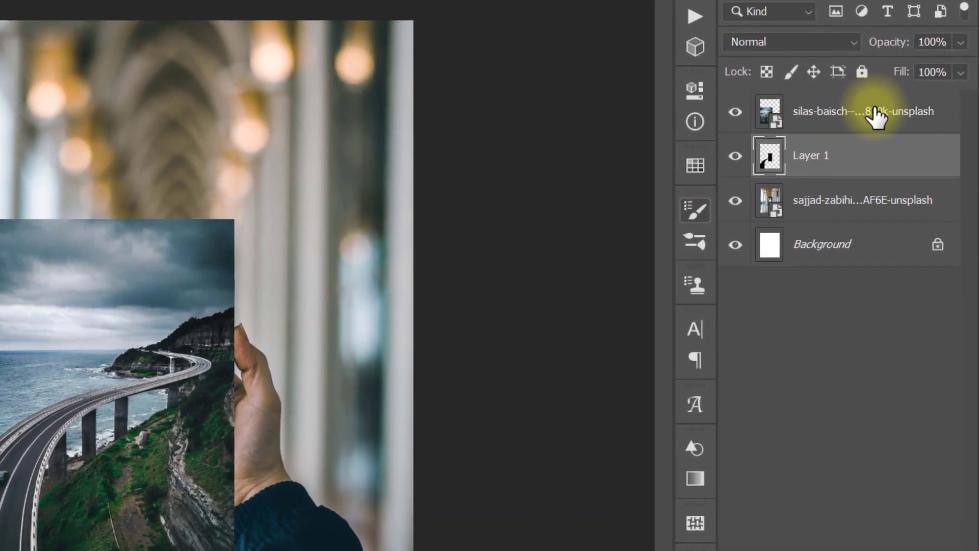
left_click(903, 114)
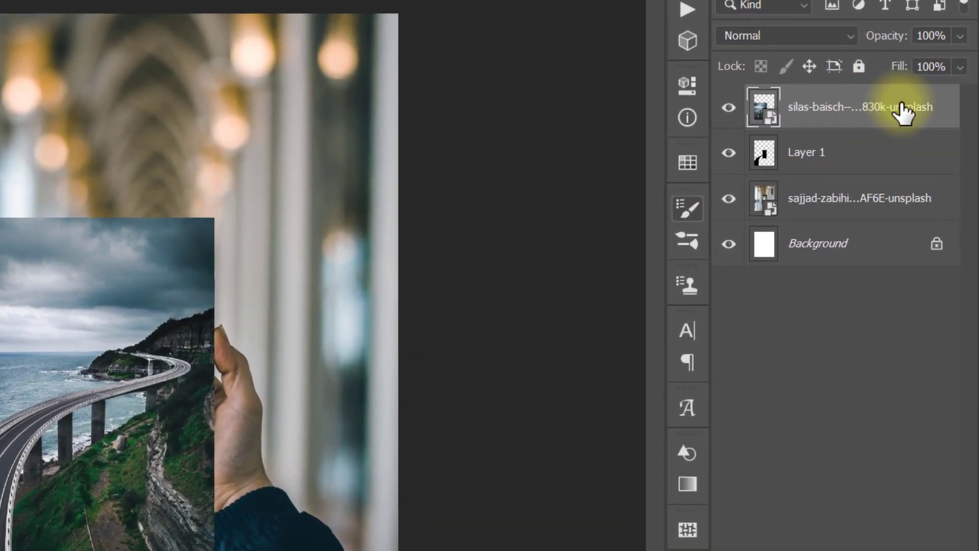
right_click(906, 116)
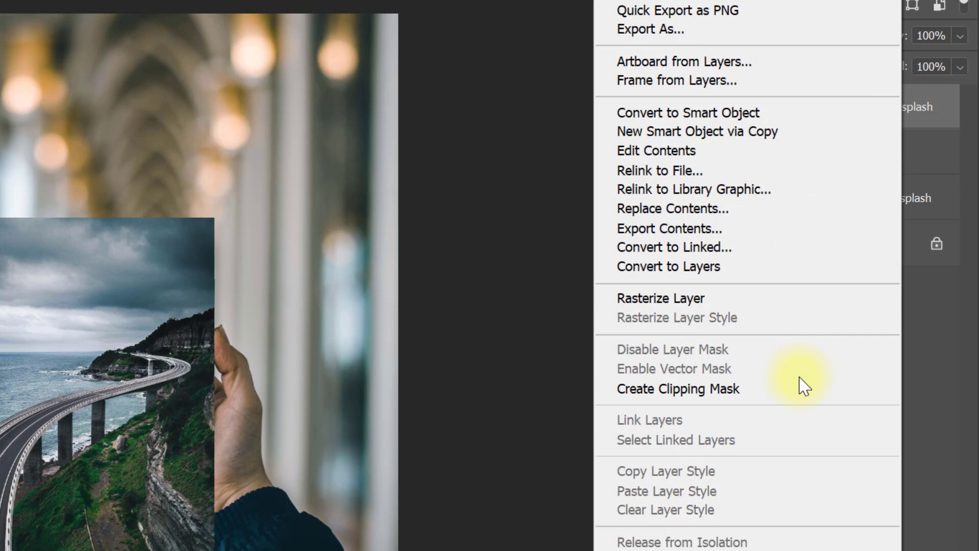
left_click(799, 395)
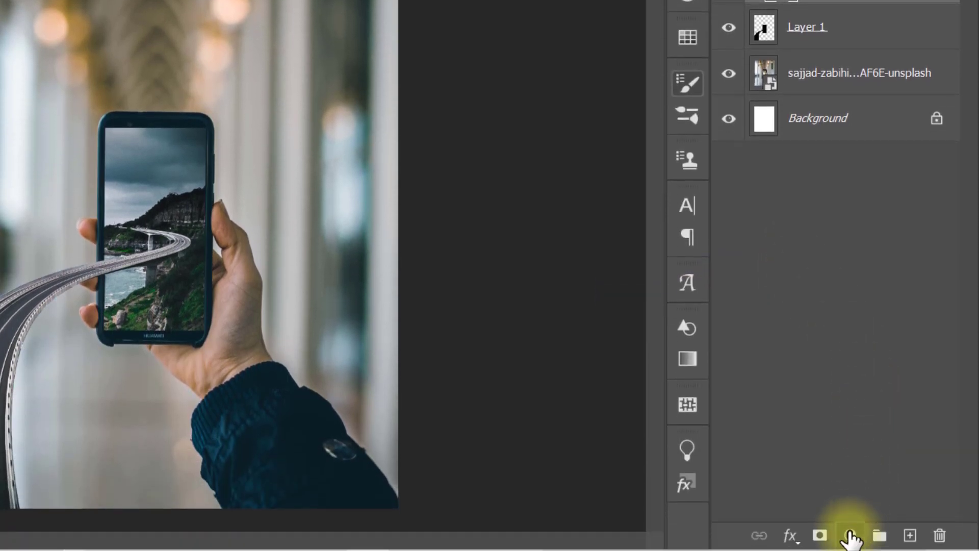
Add a Color Lookup adjustment layer above the road photo using the 2Strip.look 3DLUT file
left_click(850, 536)
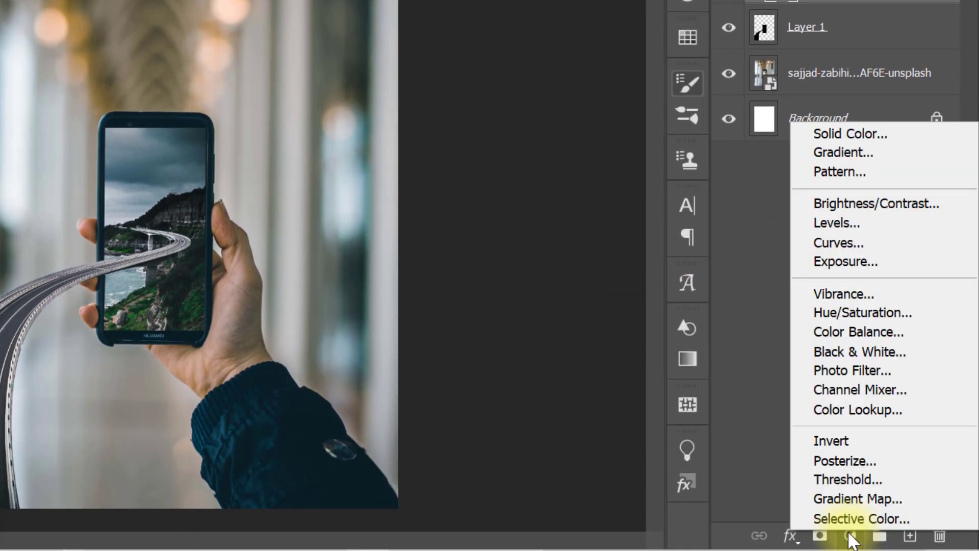
left_click(927, 412)
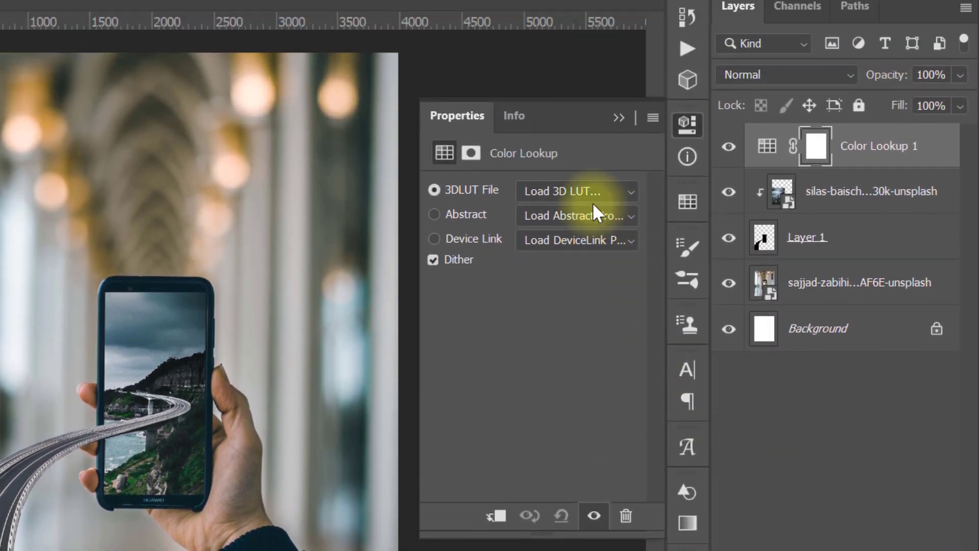
left_click(590, 31)
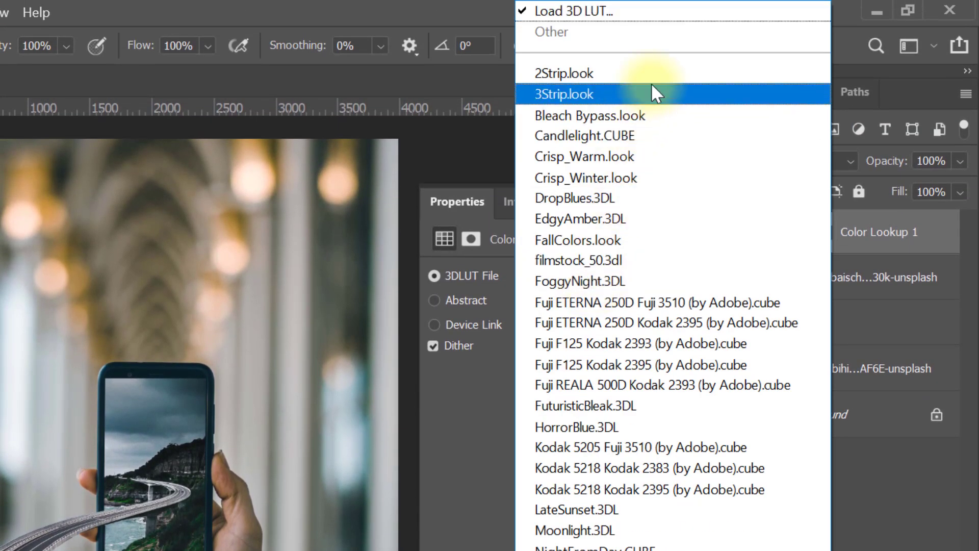
left_click(652, 83)
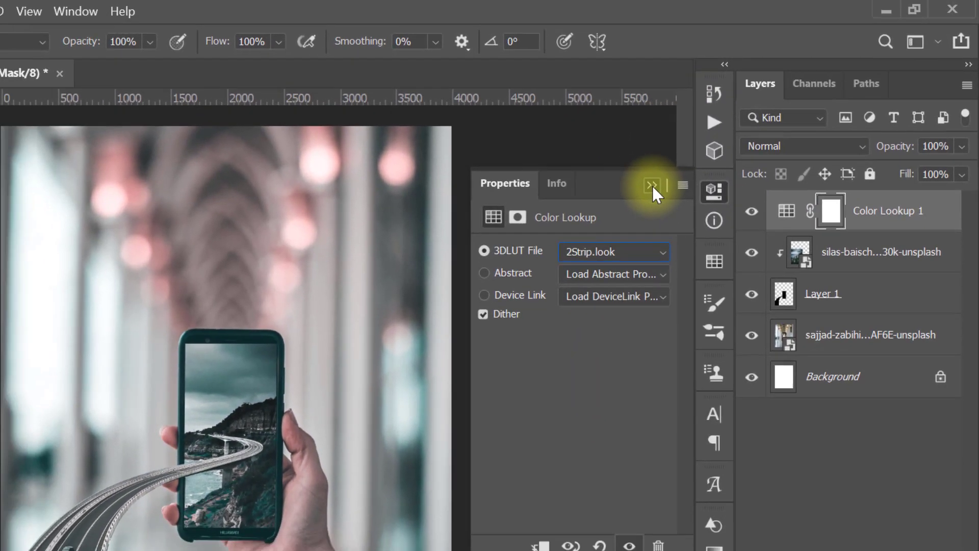
left_click(652, 185)
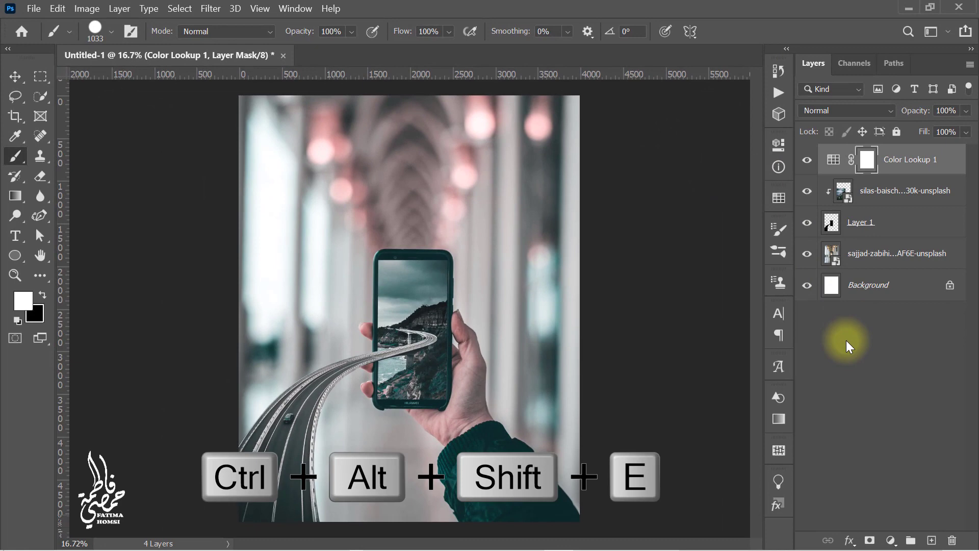
Stamp all visible layers into a new merged layer on top and convert it to a smart object
key("ctrl+alt+shift+e")
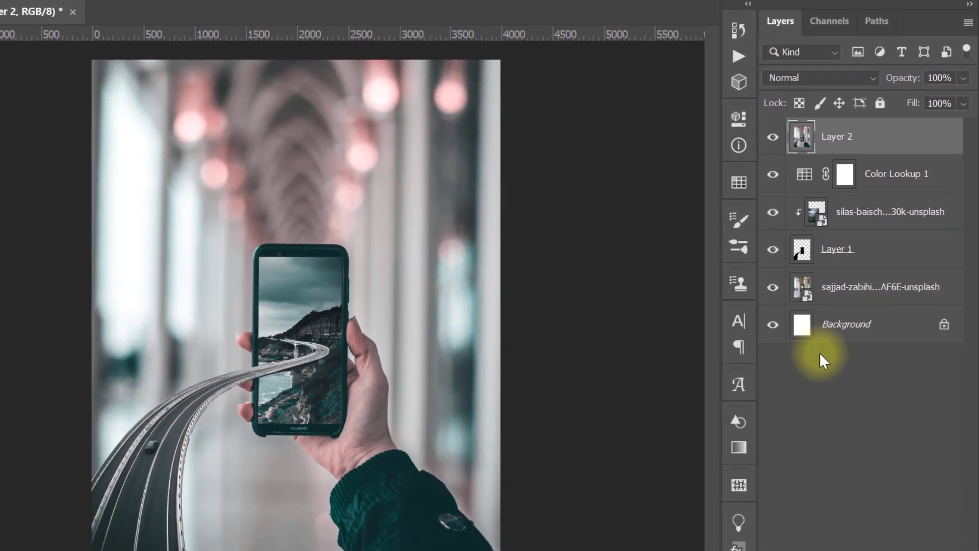
right_click(922, 145)
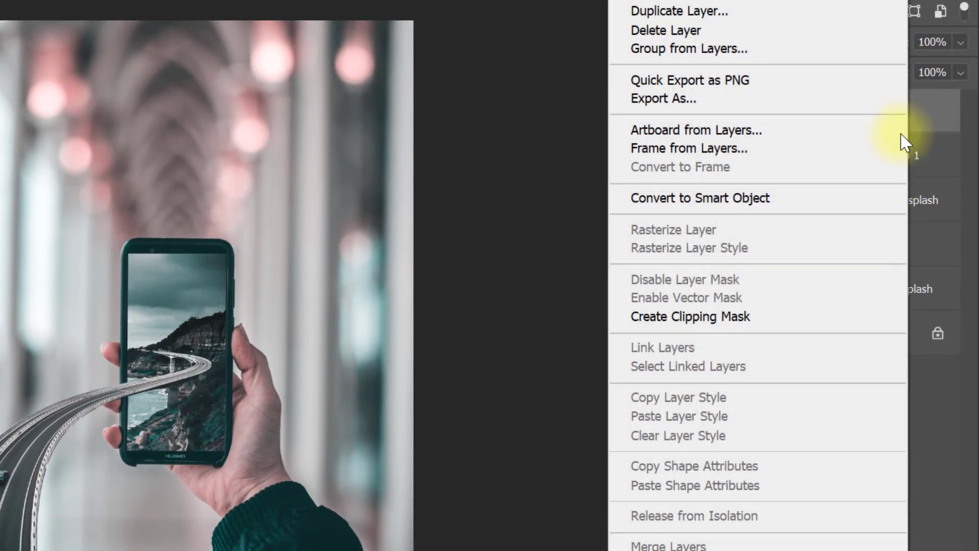
left_click(853, 203)
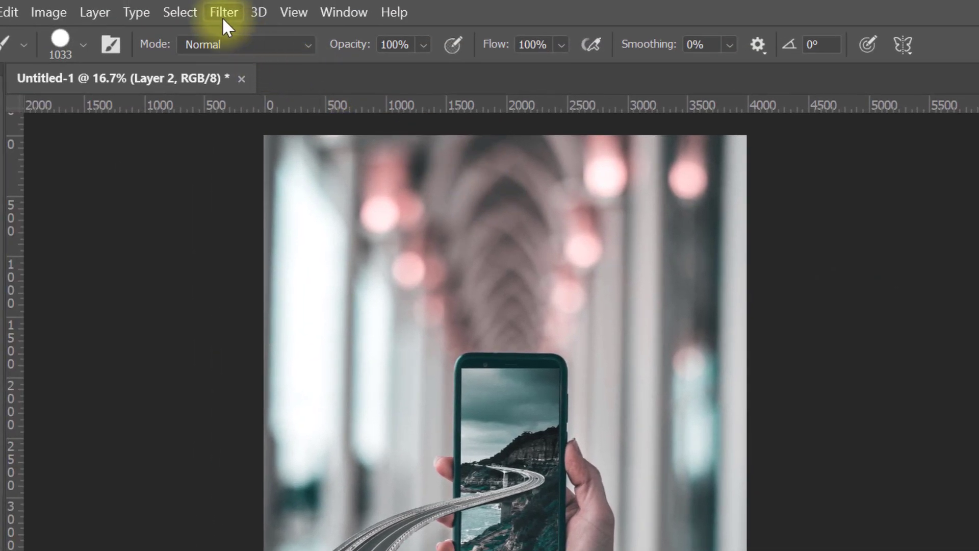
Start a Tilt-Shift blur on Layer 2 and stretch its sharp zone from beyond the image's upper edge down to the jacket cuff
left_click(222, 19)
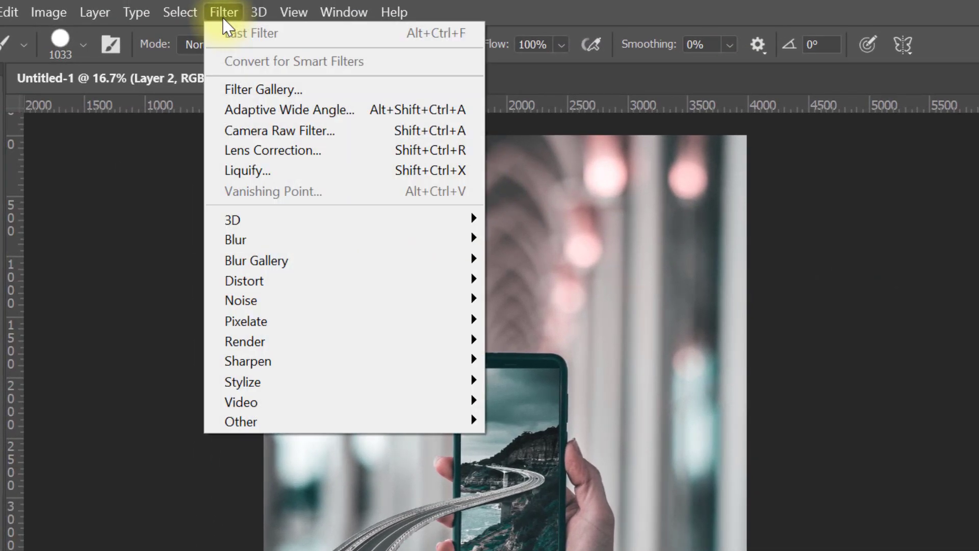
mouse_move(315, 255)
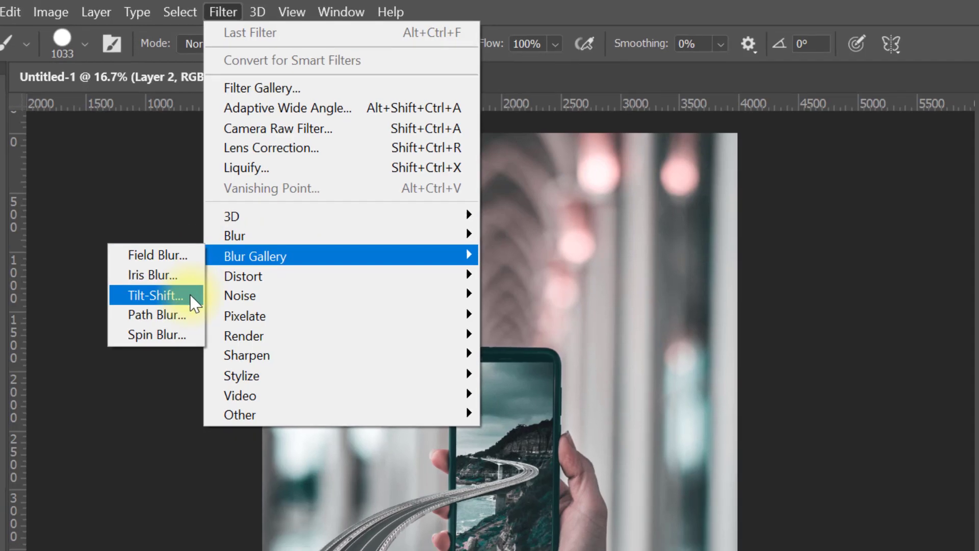
left_click(189, 300)
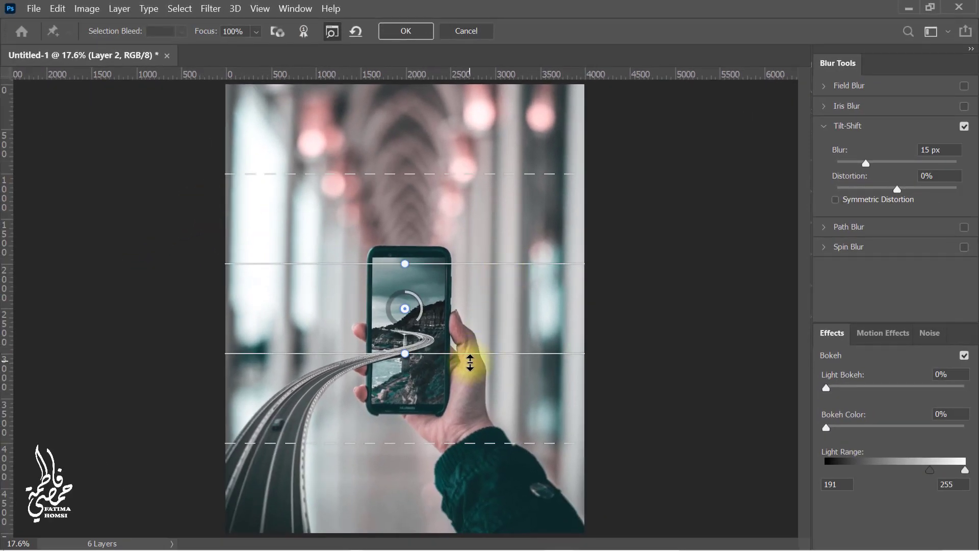
left_click_drag(471, 358, 465, 431)
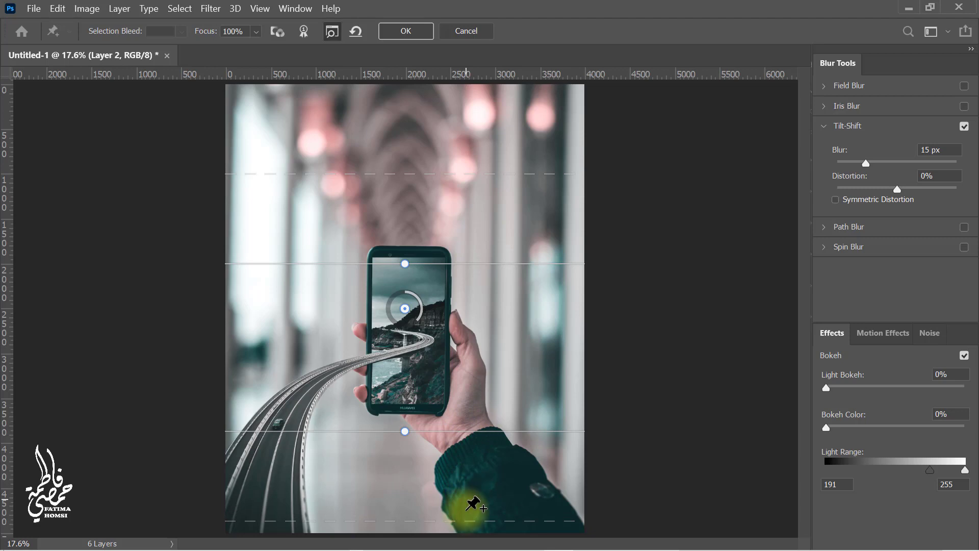
left_click_drag(466, 518, 465, 481)
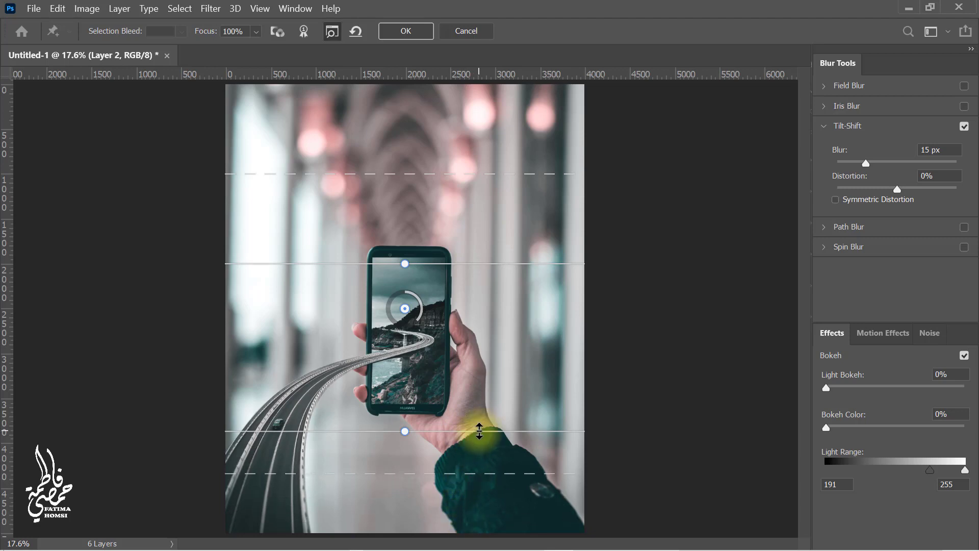
left_click_drag(473, 432, 474, 469)
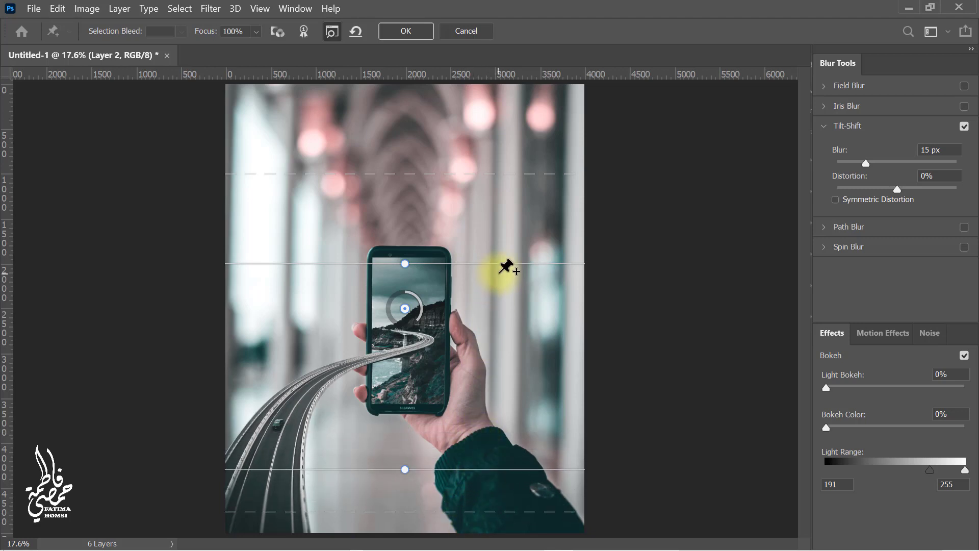
left_click_drag(507, 263, 518, 40)
left_click_drag(464, 468, 463, 444)
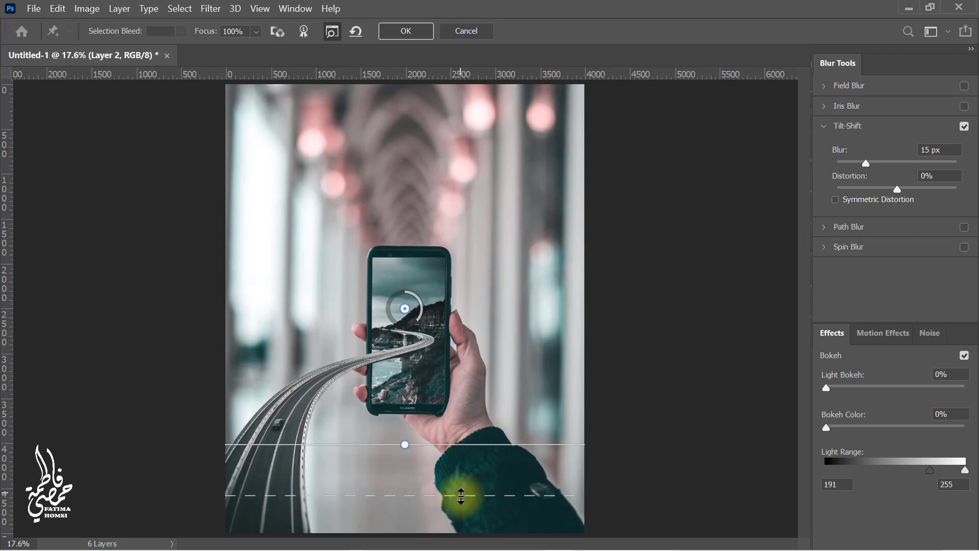
Set the Tilt-Shift blur amount to 10 px and apply the filter to Layer 2
left_click(939, 150)
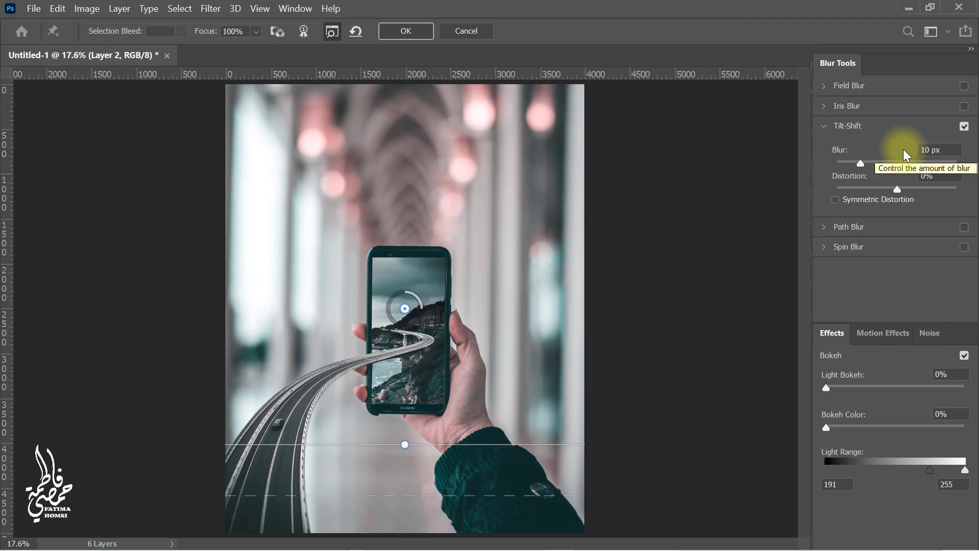
left_click(412, 34)
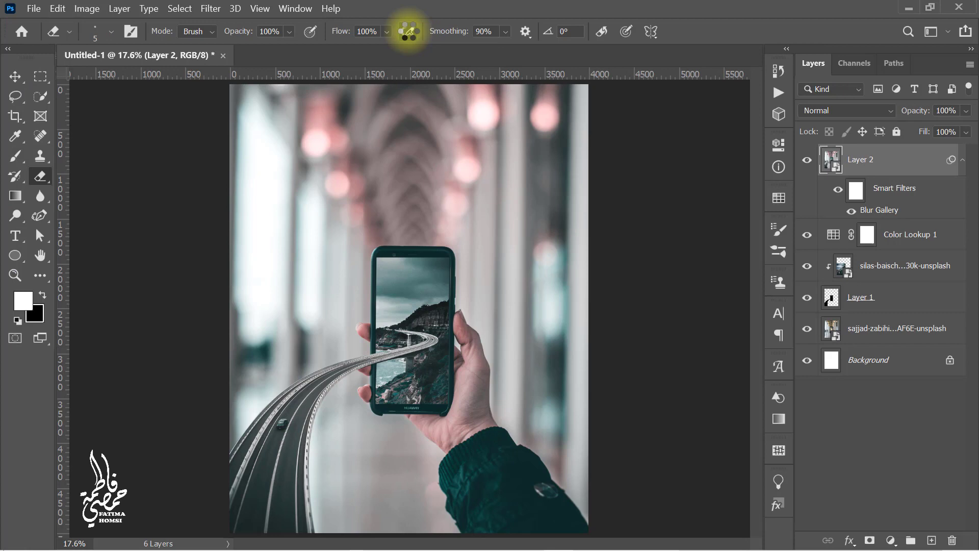